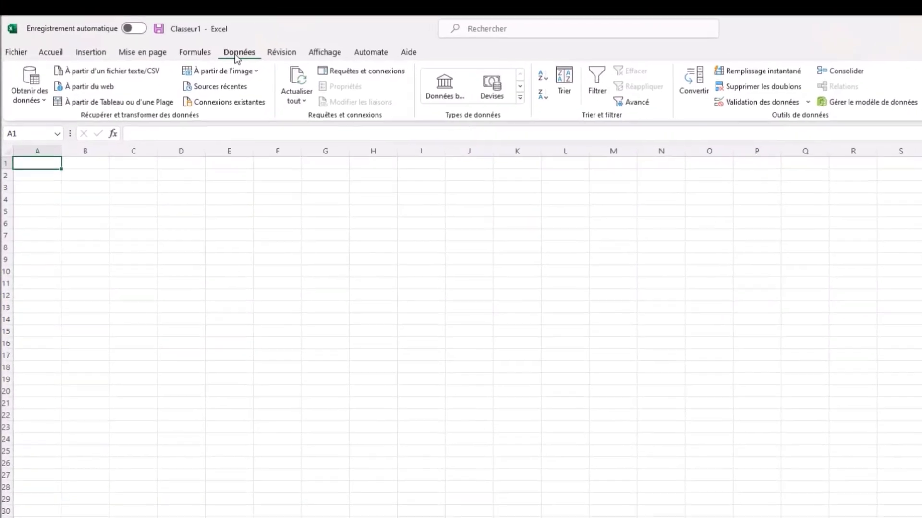
# Step: Start a data import from the PDF file testxlspdf.pdf in the 169 - excel pdf folder
pyautogui.click(44, 106)
pyautogui.moveTo(87, 135)
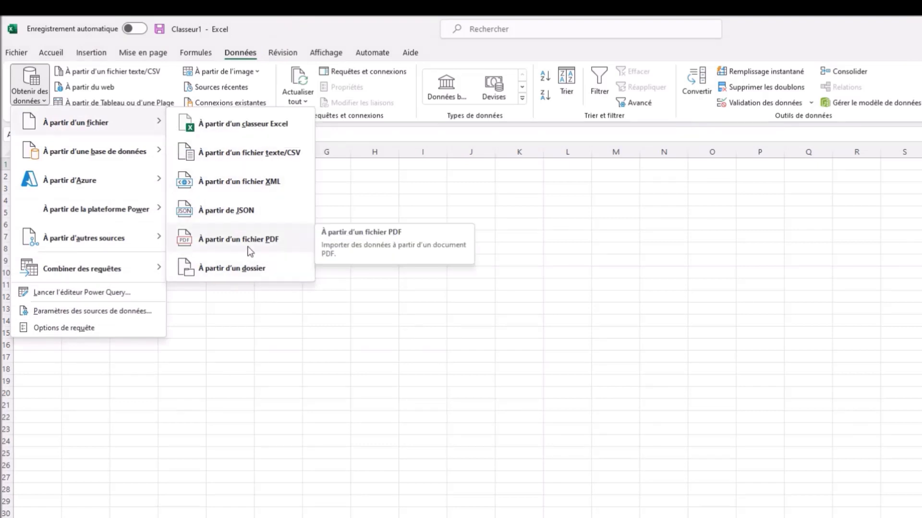
pyautogui.click(271, 243)
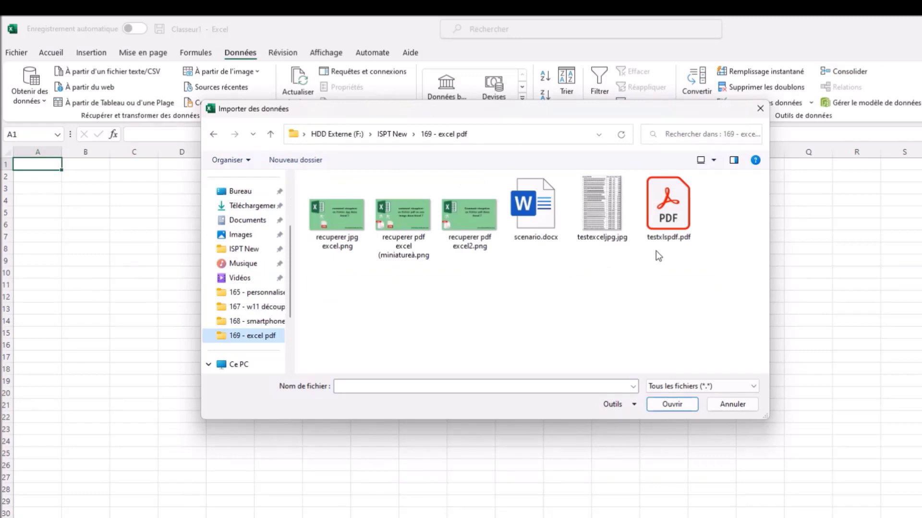
pyautogui.click(666, 225)
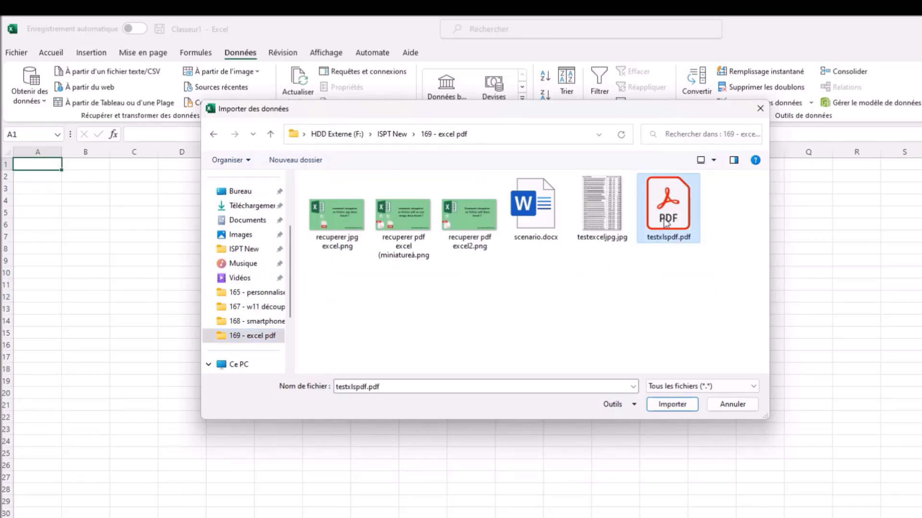
pyautogui.click(672, 404)
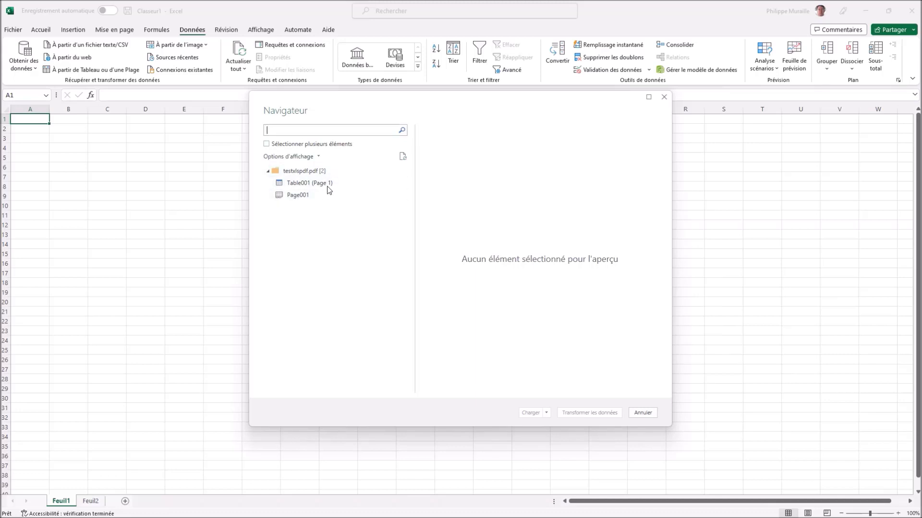
# Step: Preview the Page001 element of the PDF and load it into the workbook
pyautogui.click(303, 194)
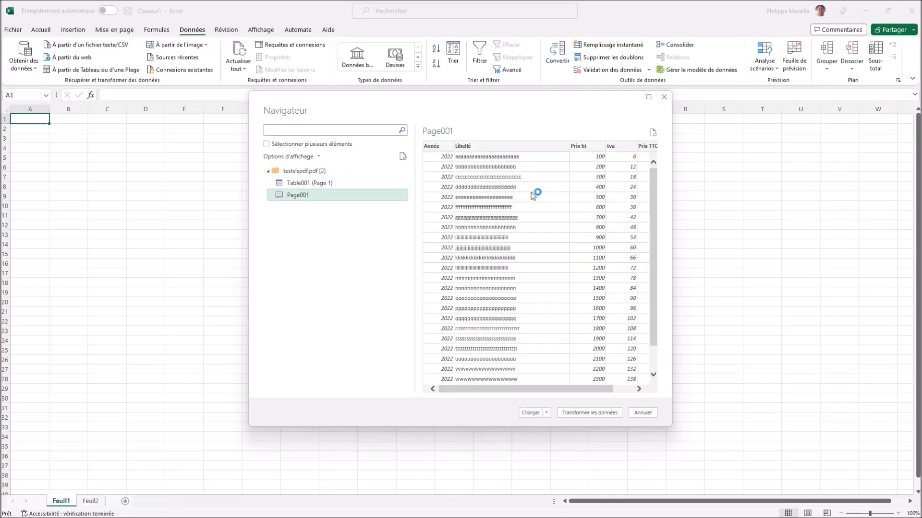
pyautogui.scroll(-1, 532, 195)
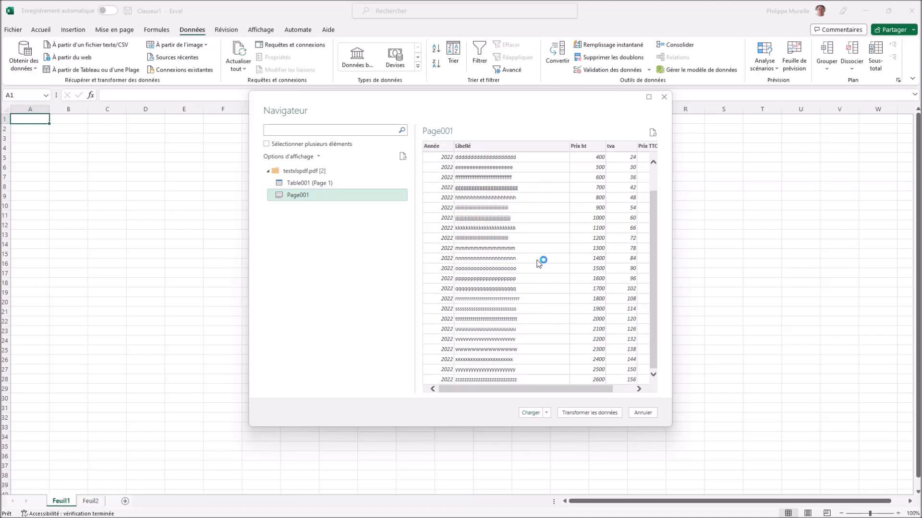
pyautogui.scroll(1, 539, 262)
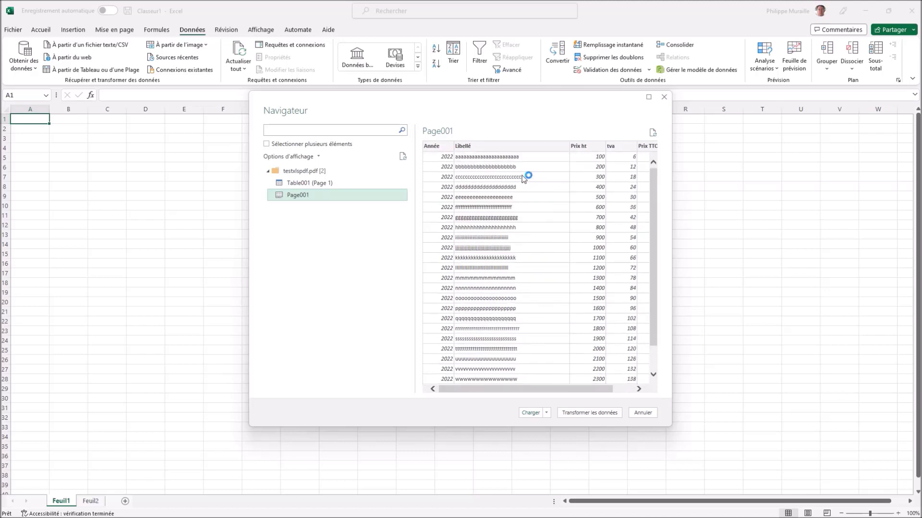
pyautogui.scroll(-1, 522, 182)
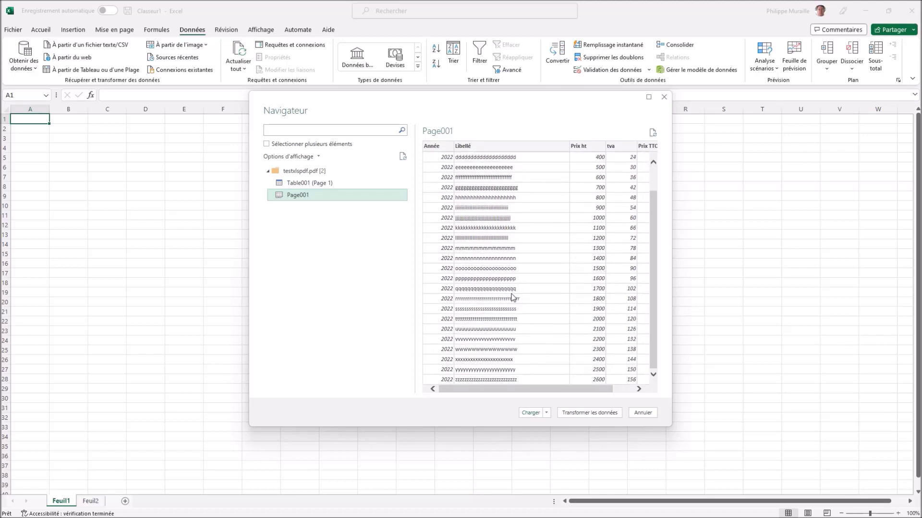
pyautogui.scroll(1, 513, 297)
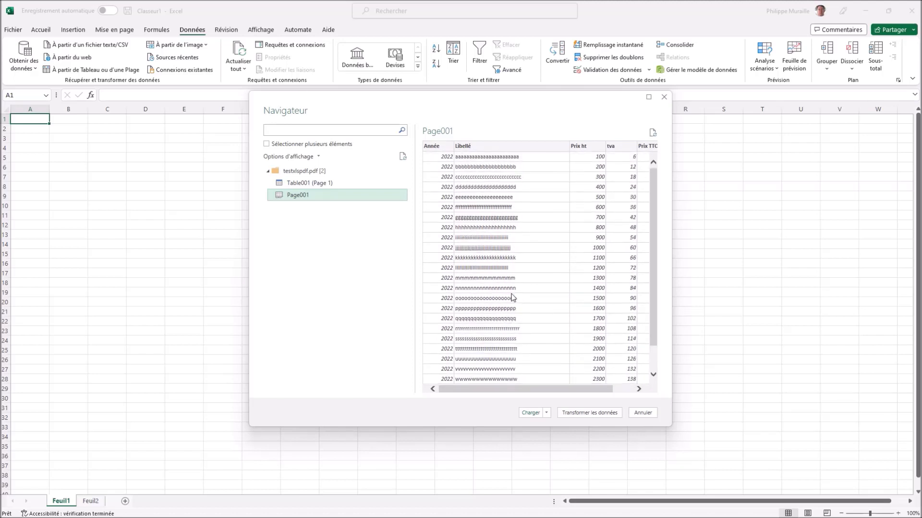
pyautogui.scroll(-1, 513, 298)
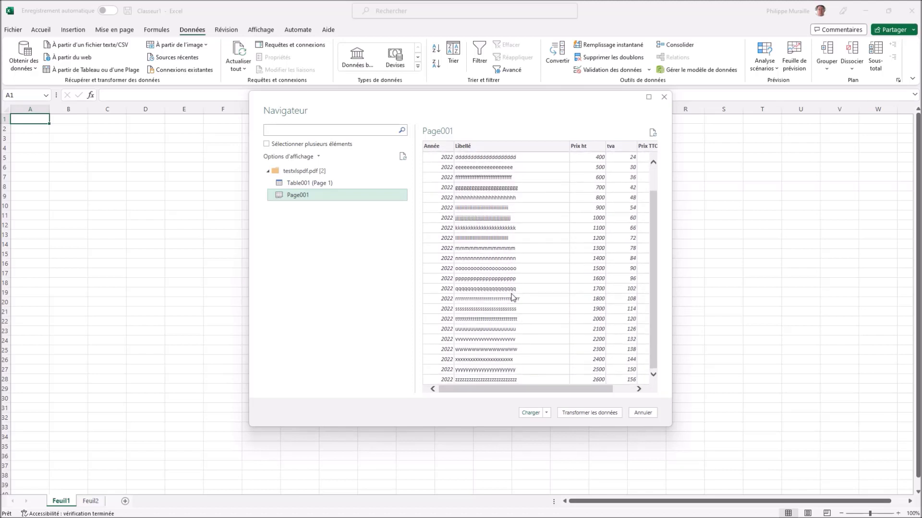
pyautogui.click(534, 414)
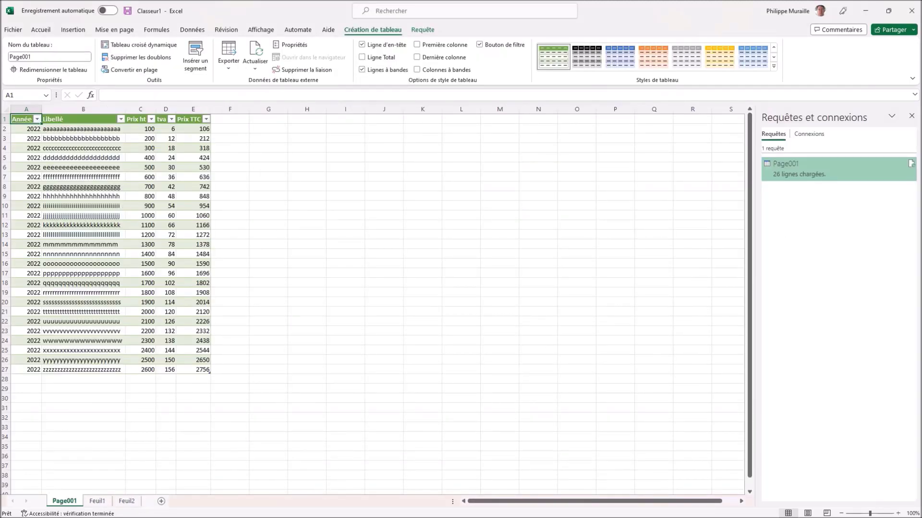
# Step: Switch to testxlspdf.pdf in Adobe Acrobat Reader, compare its table with the imported one, and return to Excel to check cells in the Libellé column
pyautogui.moveTo(532, 516)
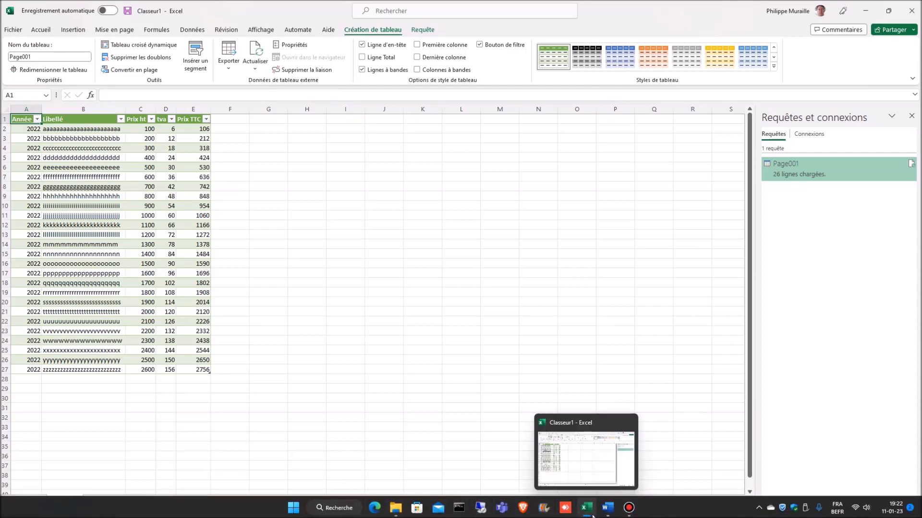
pyautogui.click(565, 507)
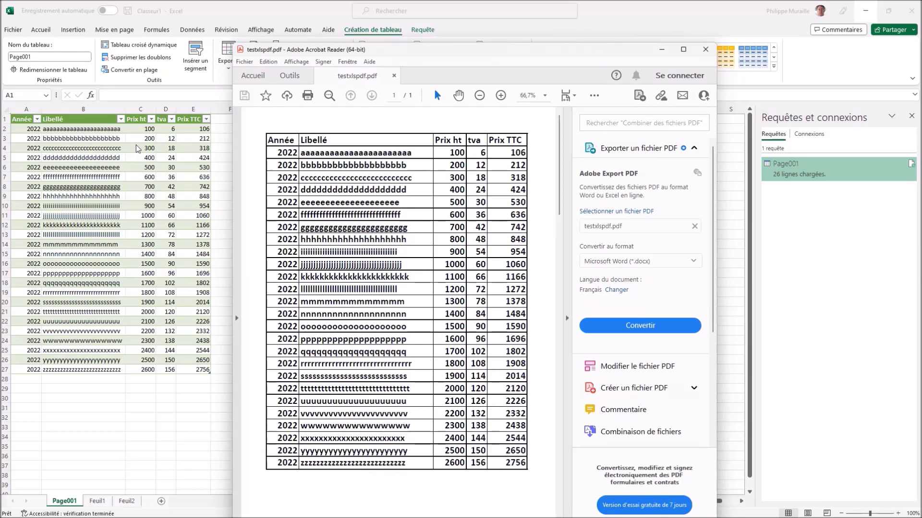
pyautogui.click(662, 50)
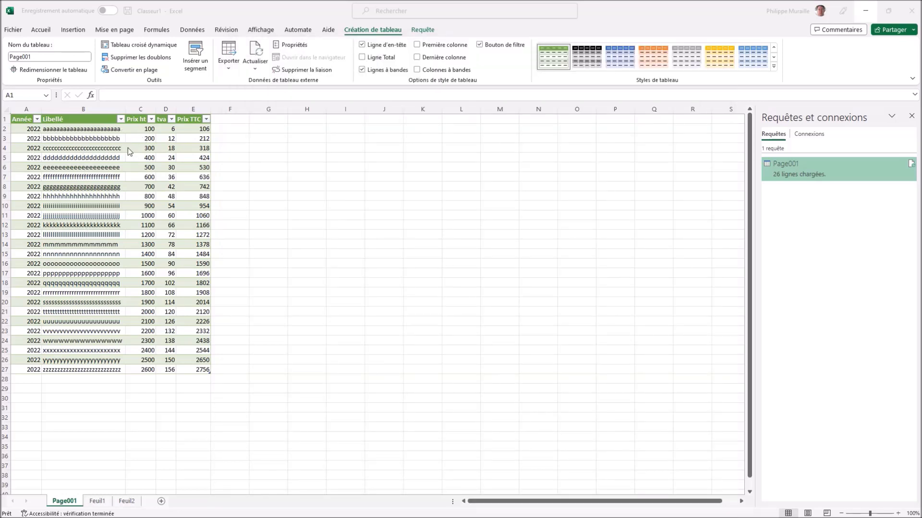
pyautogui.click(198, 304)
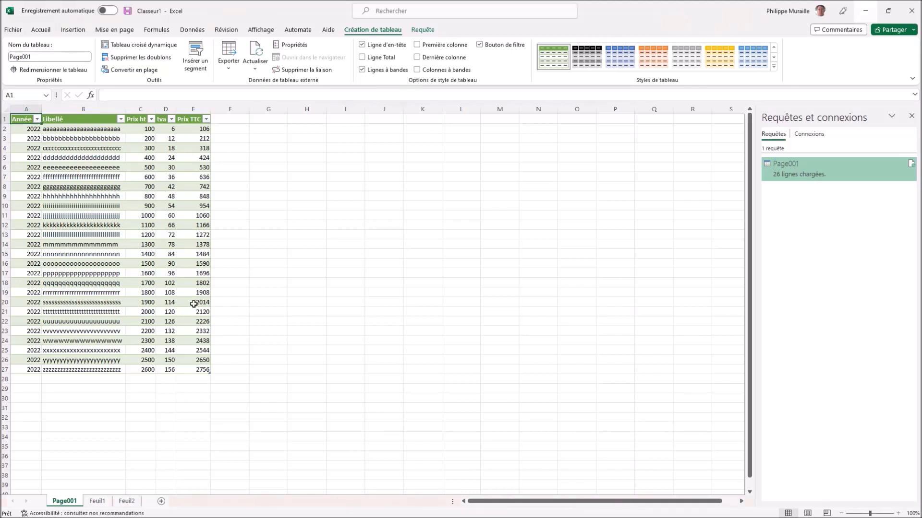
pyautogui.click(103, 254)
pyautogui.click(81, 206)
pyautogui.click(80, 177)
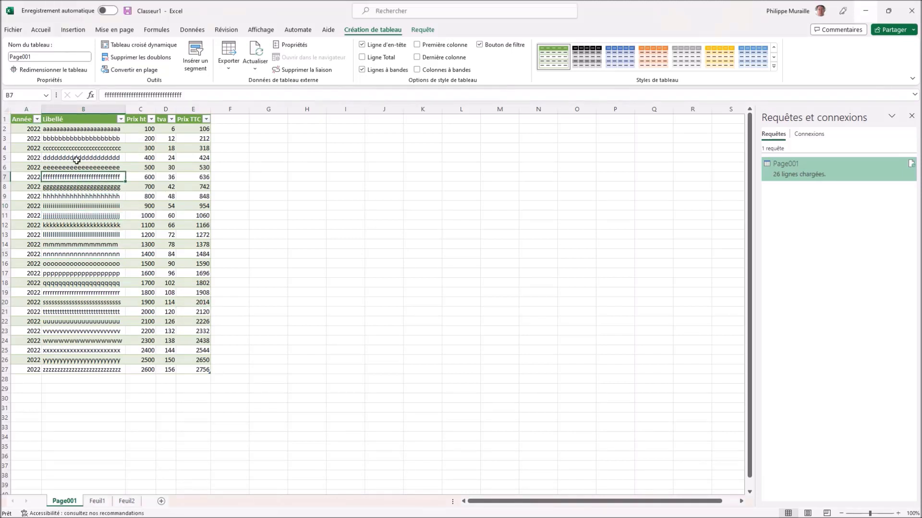
pyautogui.click(79, 157)
pyautogui.click(78, 139)
pyautogui.click(76, 179)
pyautogui.click(80, 232)
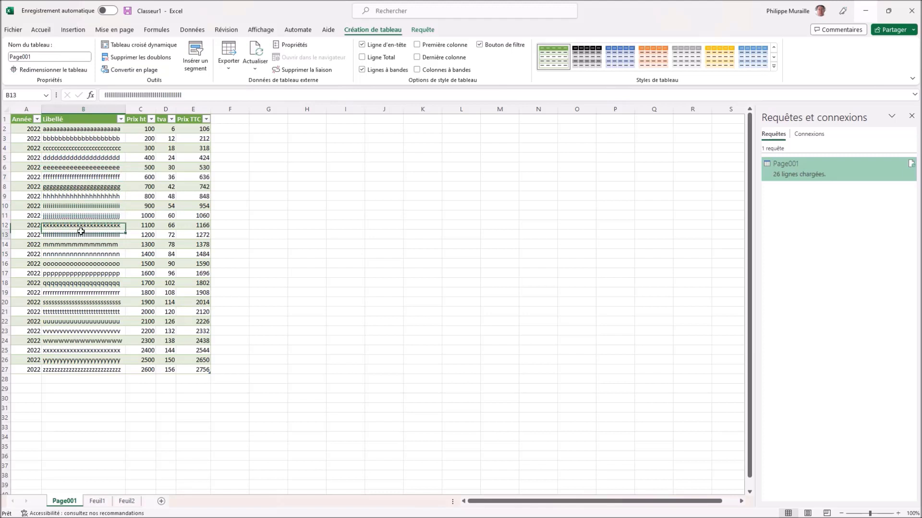
# Step: On sheet Feuil1, import data from the image file testexceljpg.jpg in the 169 - excel pdf folder
pyautogui.hotkey('ctrl', 'pagedown')
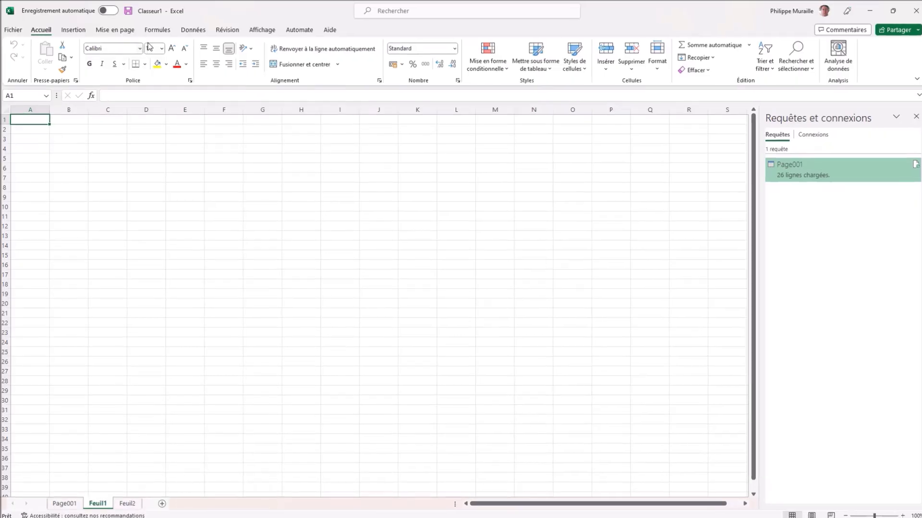
pyautogui.click(193, 30)
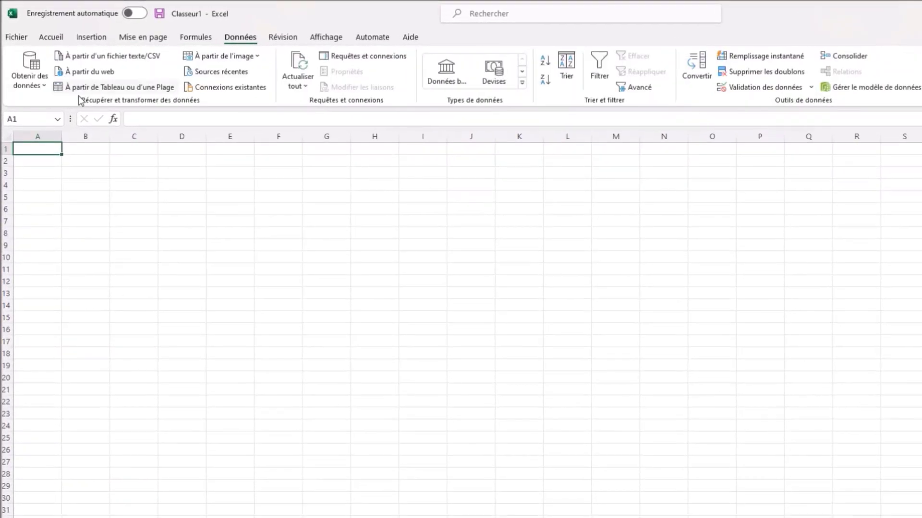
pyautogui.click(47, 86)
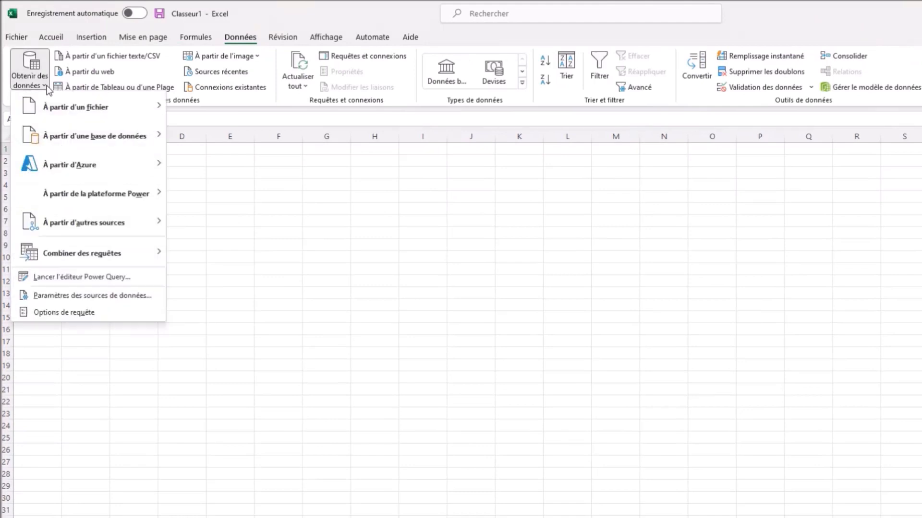
pyautogui.moveTo(84, 227)
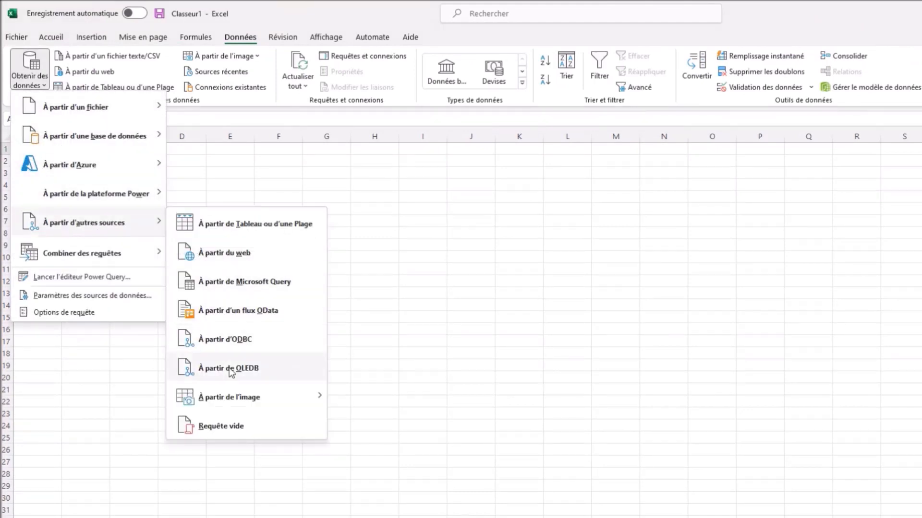
pyautogui.moveTo(255, 407)
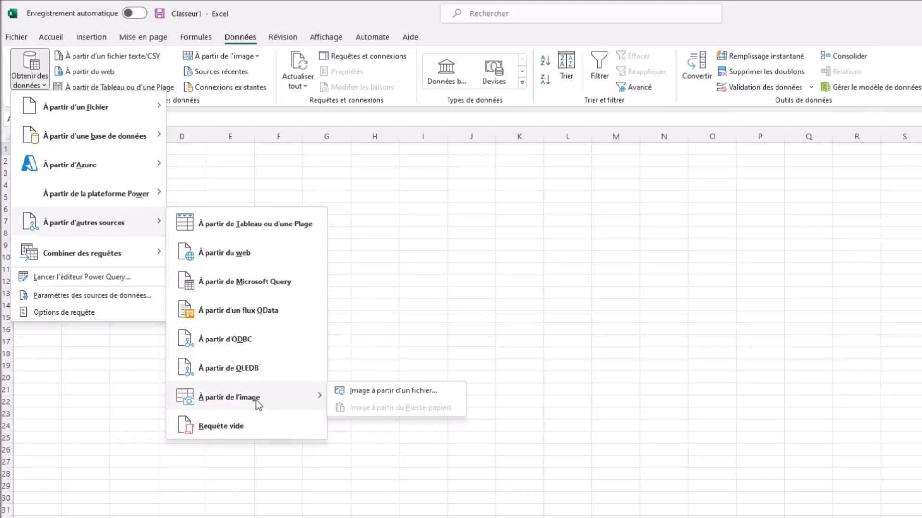
pyautogui.click(392, 390)
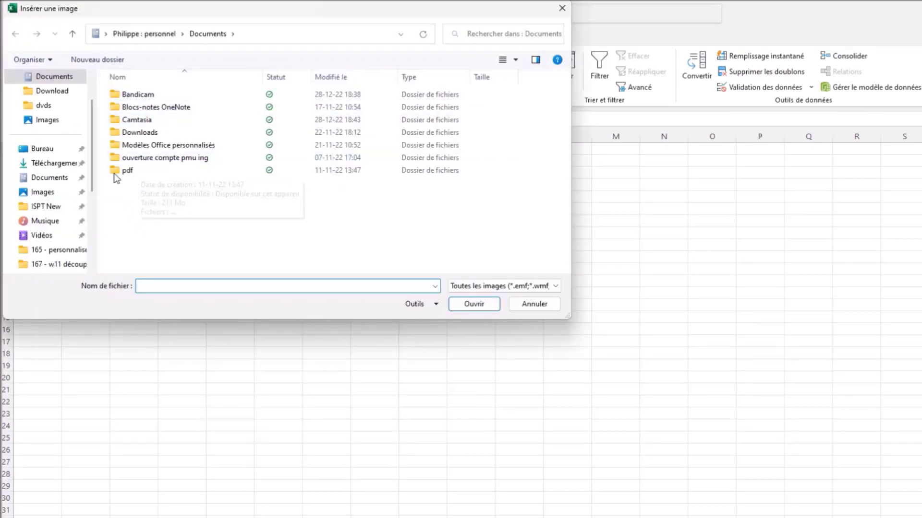
pyautogui.scroll(1, 90, 160)
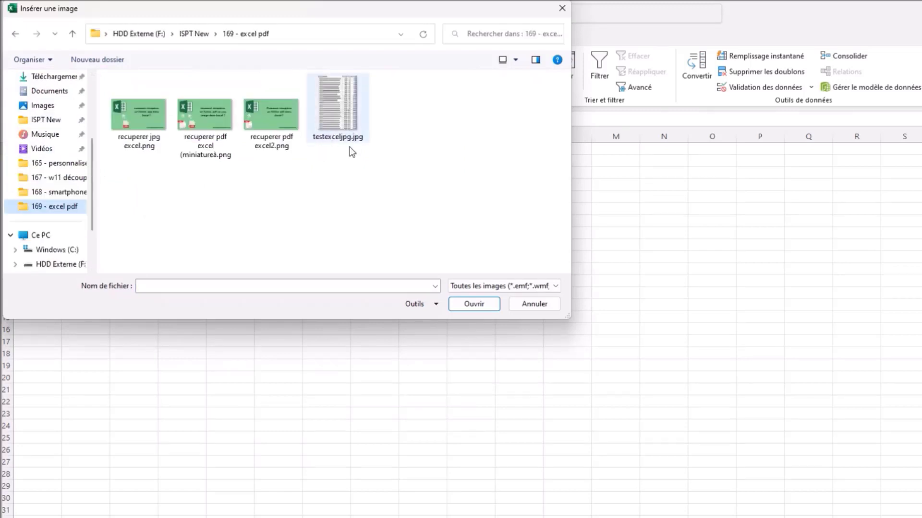
pyautogui.click(345, 125)
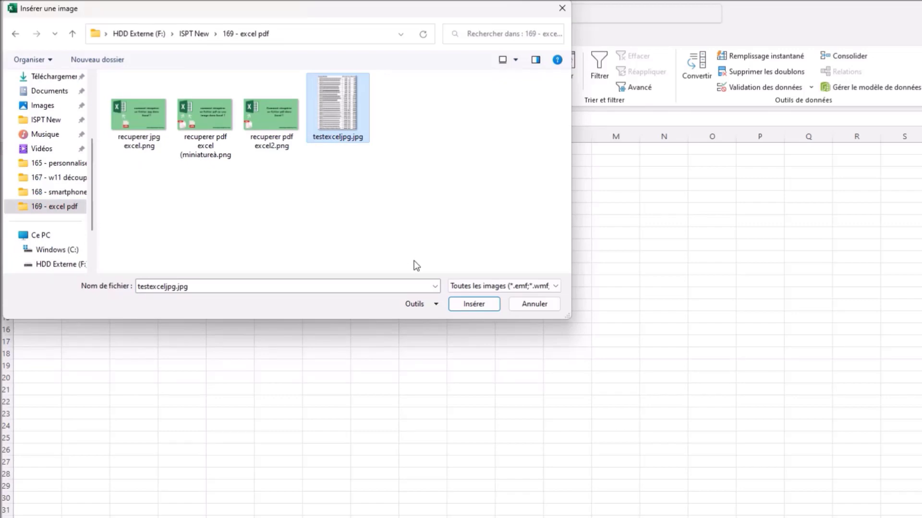
pyautogui.click(486, 308)
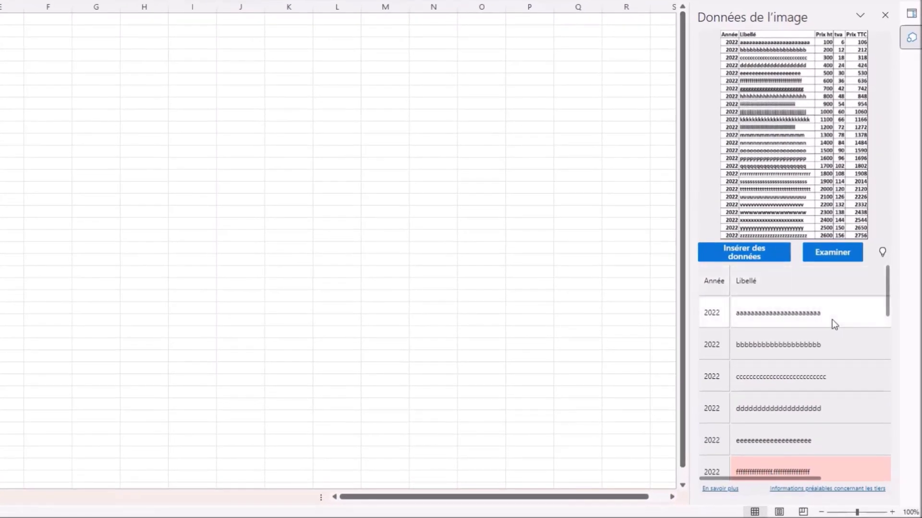
# Step: Widen the image data pane to show all columns and accept the flagged Prix ht values 300 and 400
pyautogui.moveTo(691, 339); pyautogui.dragTo(455, 340)
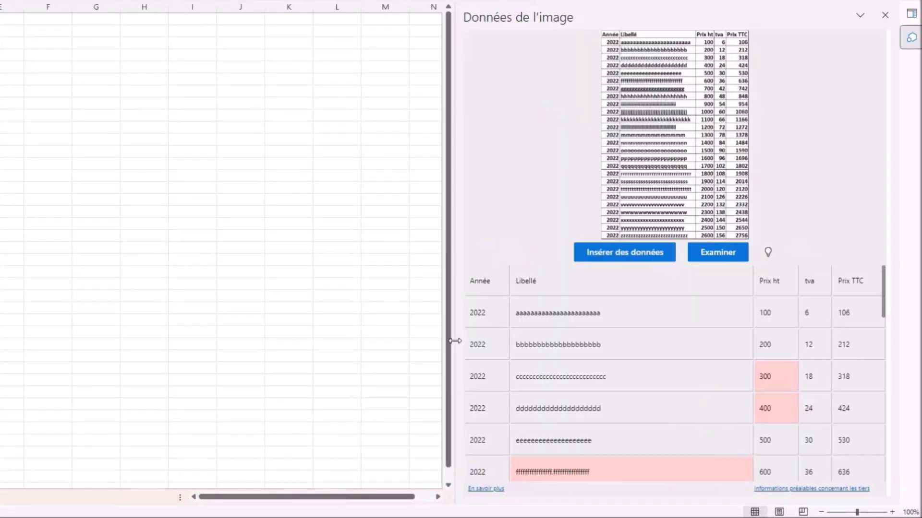
pyautogui.click(777, 379)
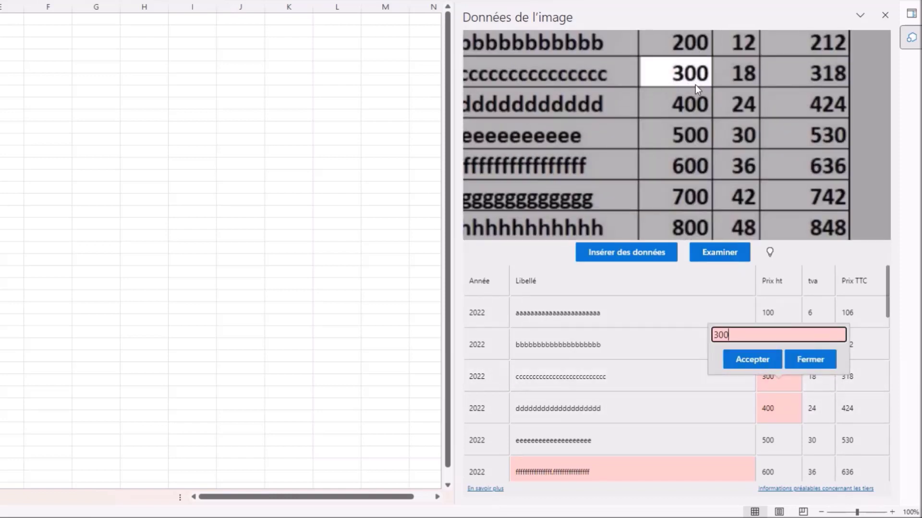
pyautogui.click(742, 361)
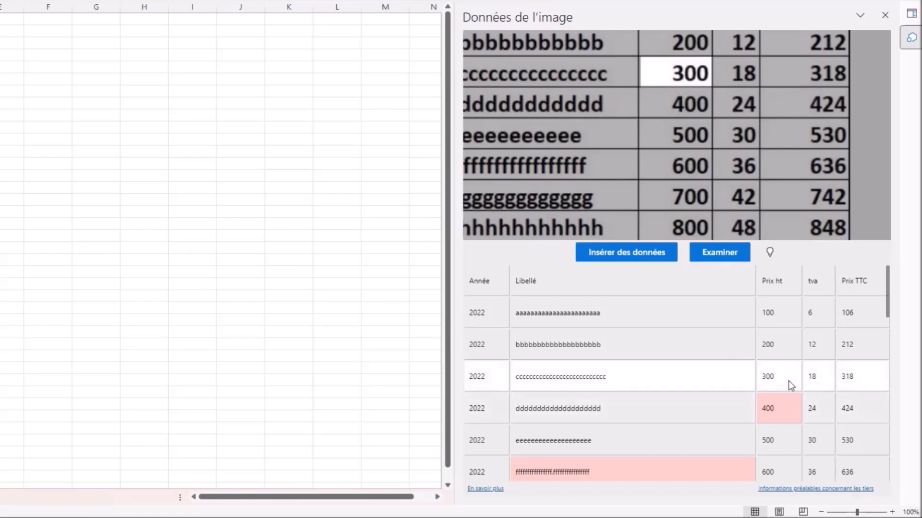
pyautogui.click(781, 411)
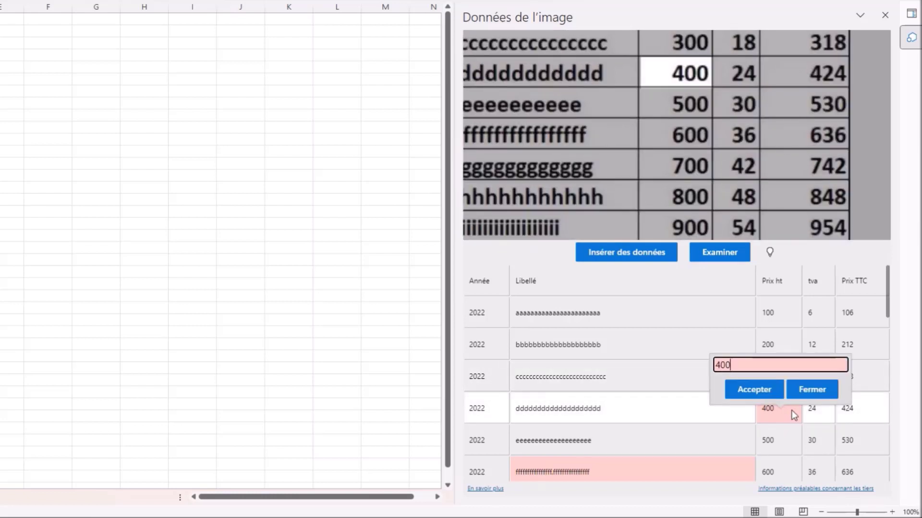
pyautogui.click(754, 389)
# Step: Correct the flagged Libellé in the 600 row by replacing the stray punctuation with "f", and accept the correction
pyautogui.scroll(-2, 706, 383)
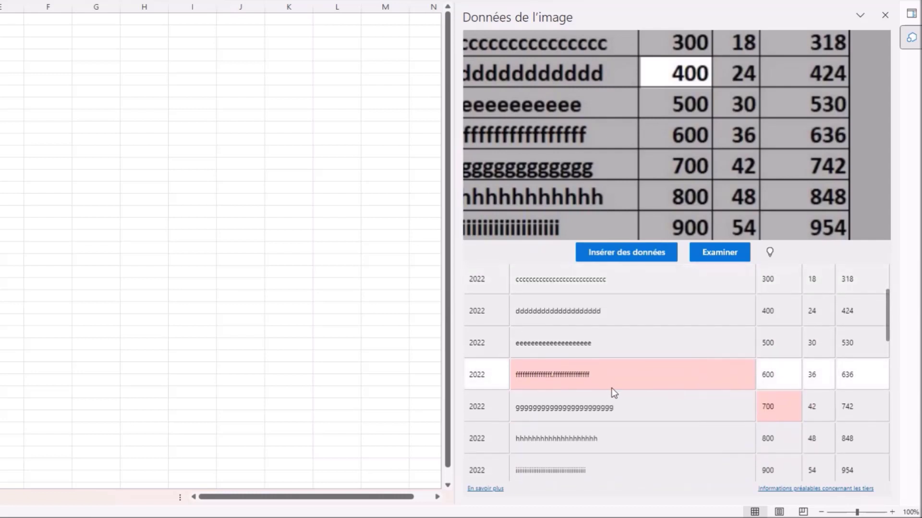
pyautogui.click(590, 374)
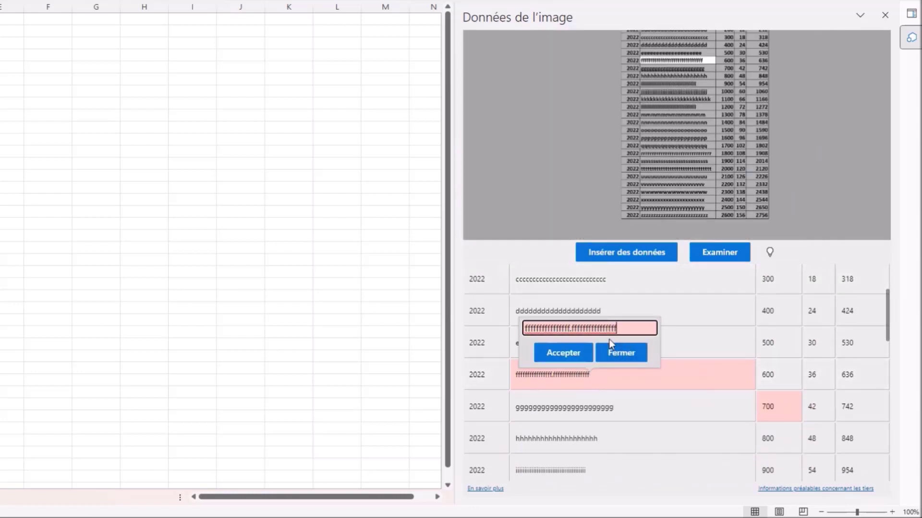
pyautogui.click(573, 327)
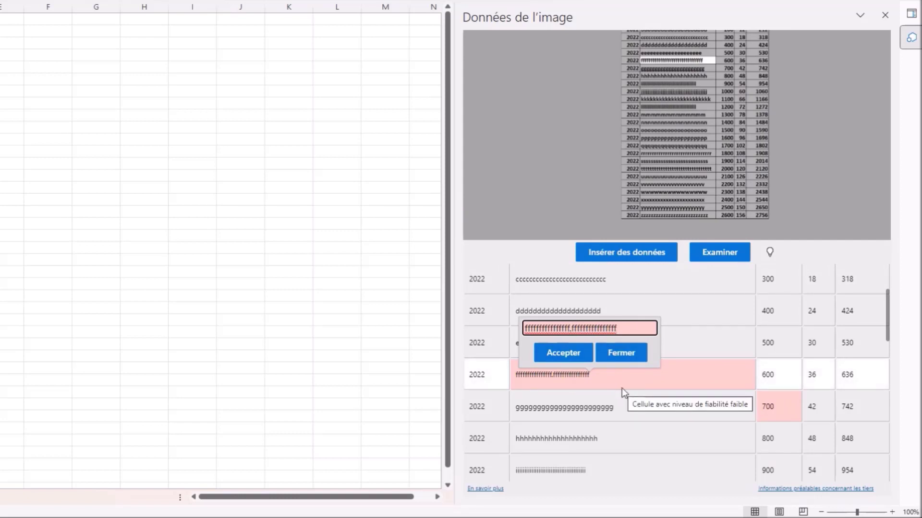
pyautogui.press('BackSpace')
pyautogui.write('f')
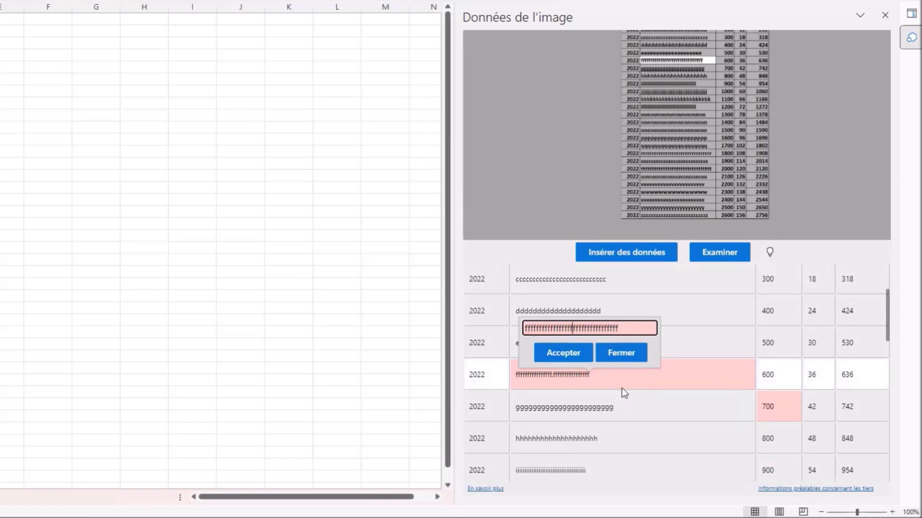
pyautogui.click(583, 354)
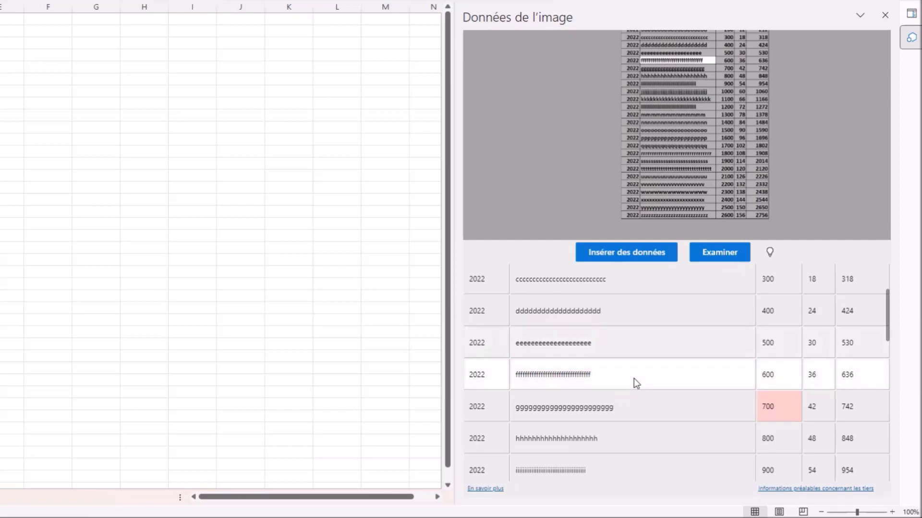
# Step: Accept the flagged Prix ht value 700, then fill the empty Libellé in the 1000 row with a run of "j" and accept it
pyautogui.scroll(-2, 634, 378)
pyautogui.click(788, 346)
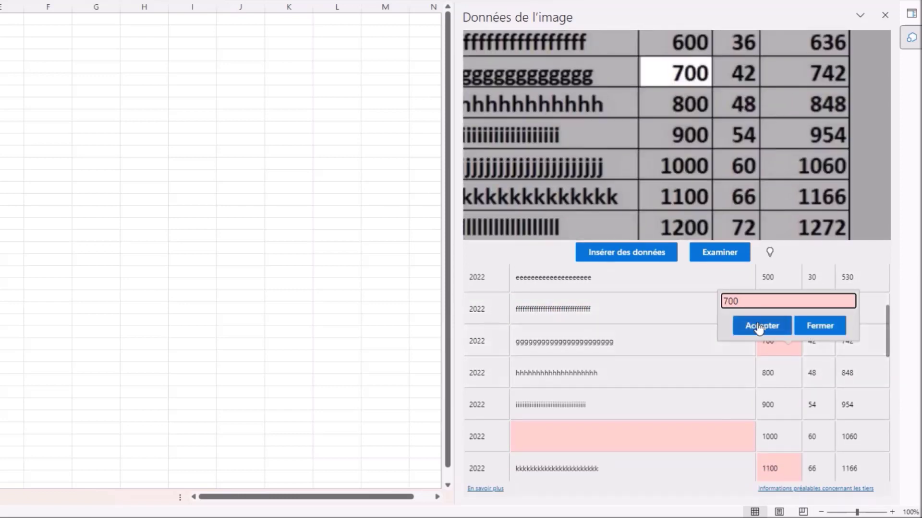
pyautogui.click(761, 326)
pyautogui.scroll(-2, 687, 370)
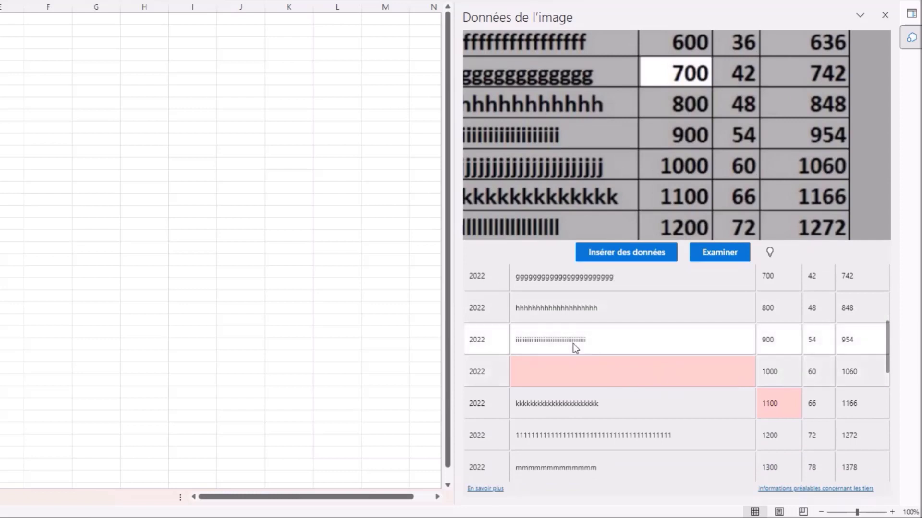
pyautogui.click(558, 371)
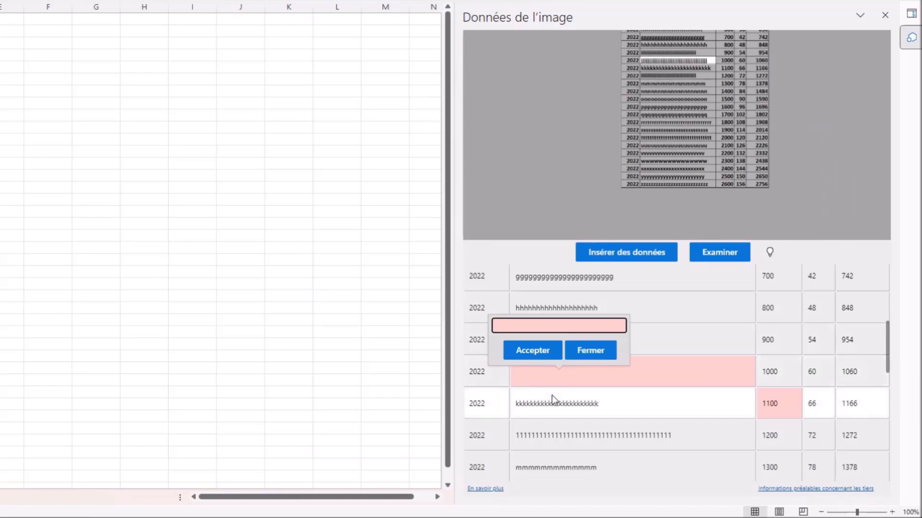
pyautogui.write('jjjjjjjjjjjjjjjjjjjjjjjjjjjjjjjjj')
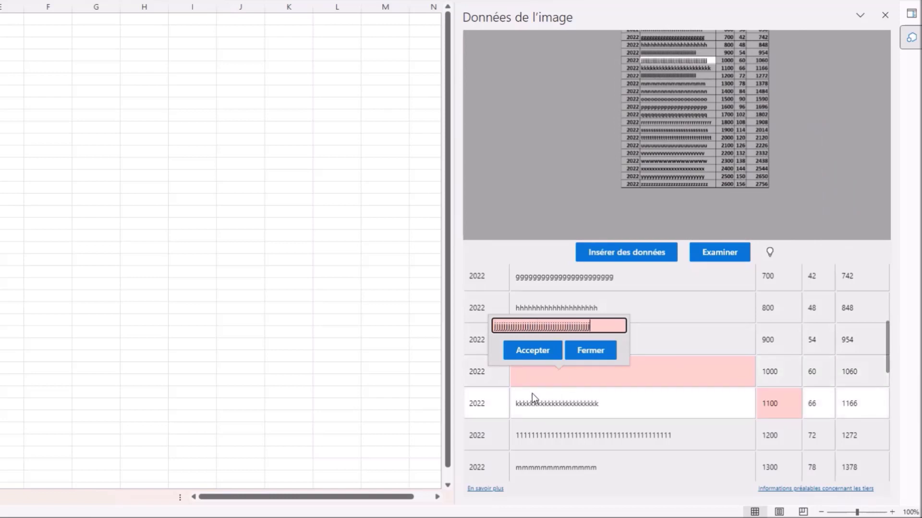
pyautogui.click(531, 350)
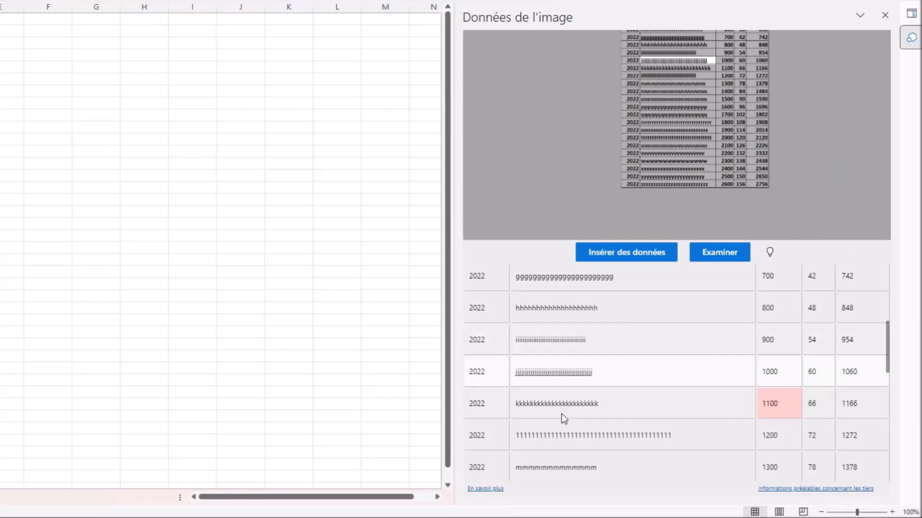
# Step: Accept the flagged Prix ht values 1100 and 1500 in the image data
pyautogui.click(778, 409)
pyautogui.click(749, 386)
pyautogui.scroll(-3, 687, 417)
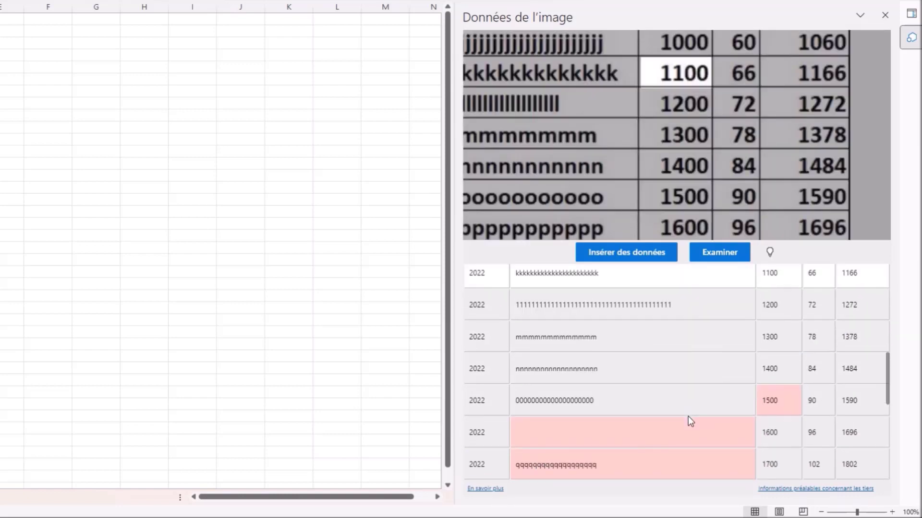
pyautogui.click(770, 405)
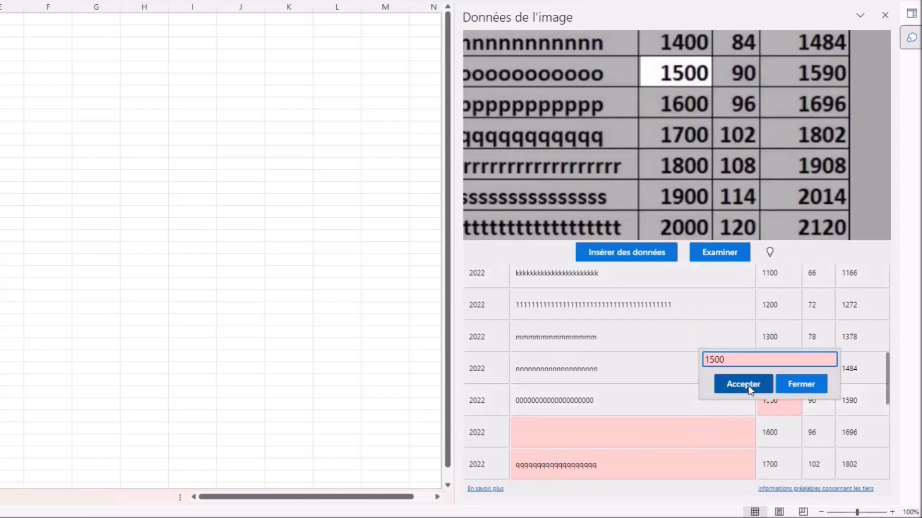
pyautogui.click(747, 385)
# Step: Fill the empty Libellé in the 1600 row with a run of "p", and accept it and the flagged "q" Libellé in the 1700 row
pyautogui.scroll(-1, 692, 398)
pyautogui.click(628, 364)
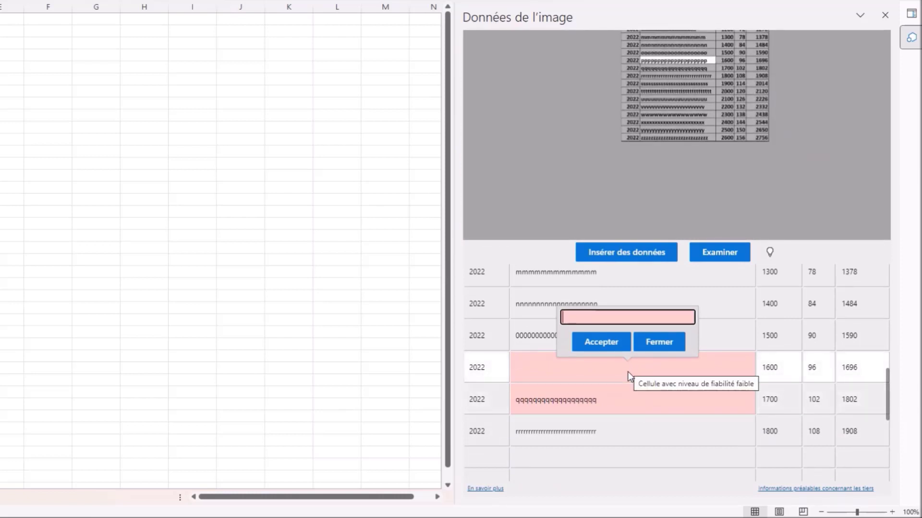
pyautogui.write('pppppppppppppppppppppp')
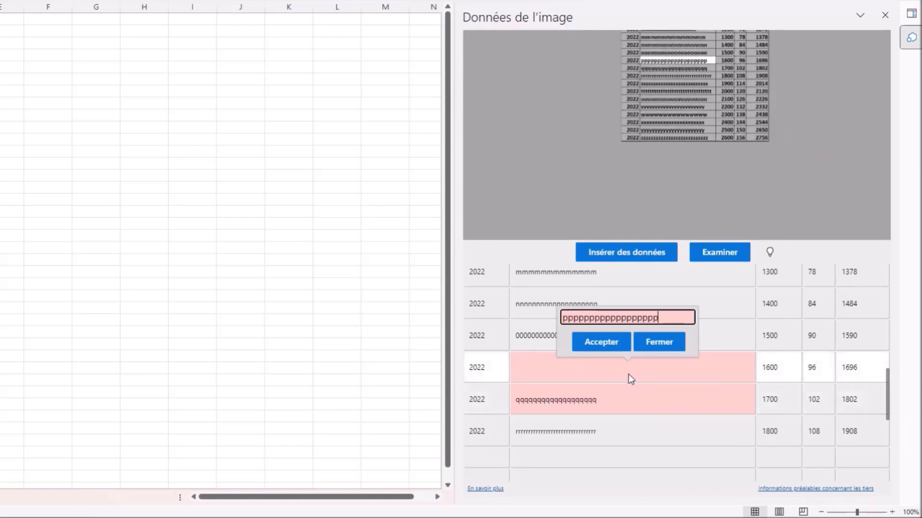
pyautogui.click(600, 348)
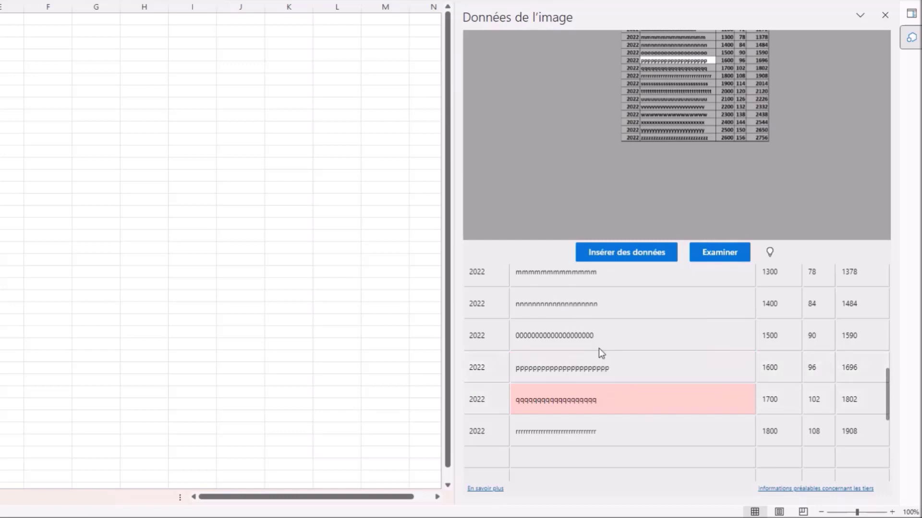
pyautogui.click(610, 400)
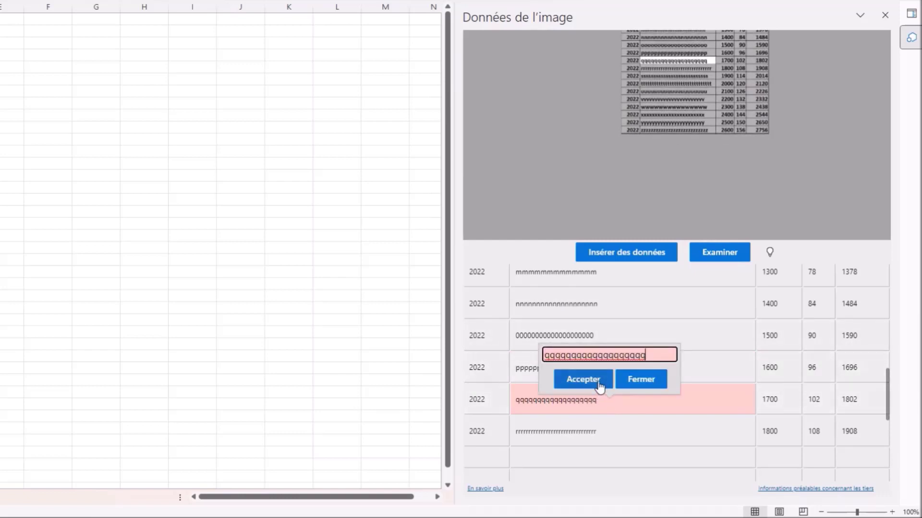
pyautogui.click(602, 387)
pyautogui.scroll(-3, 576, 364)
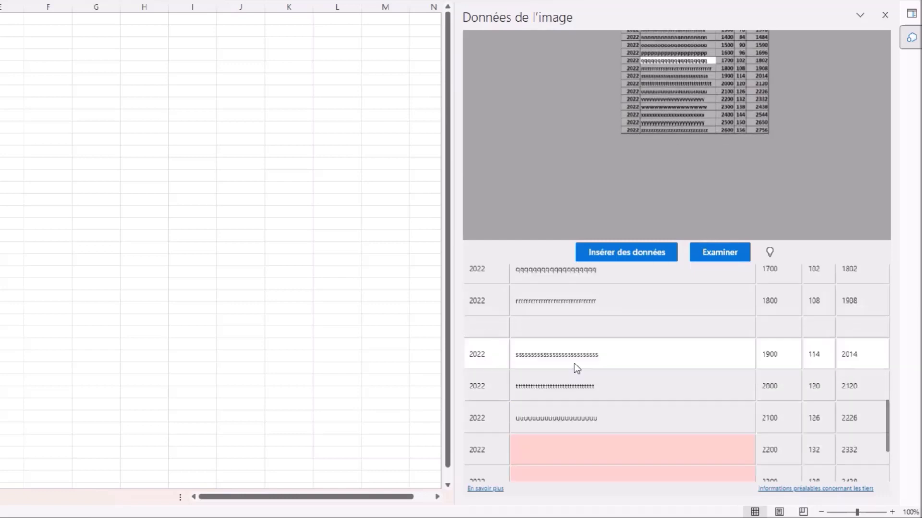
pyautogui.click(621, 331)
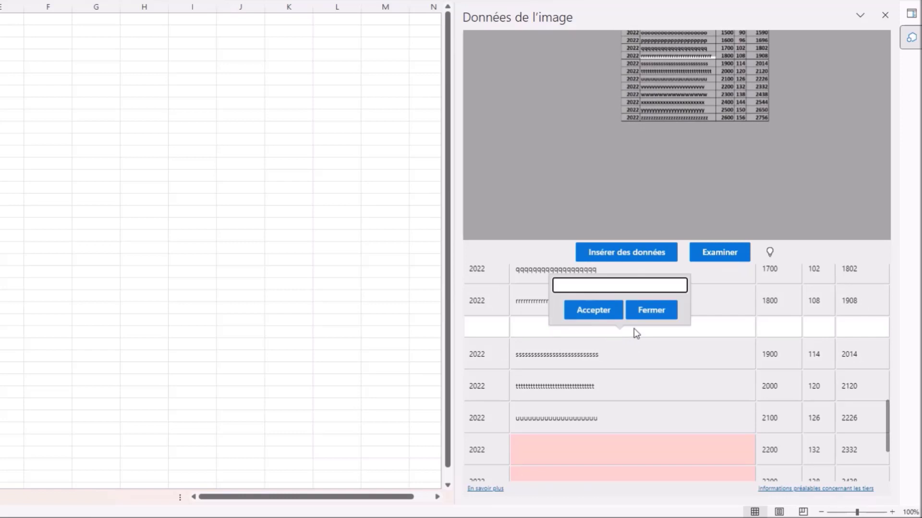
pyautogui.click(650, 315)
# Step: Fill the empty Libellé cells in the 2200, 2300, 2400 and 2500 rows with runs of "v", "w", "x" and "y", accepting each correction
pyautogui.scroll(-1, 624, 408)
pyautogui.scroll(-2, 627, 389)
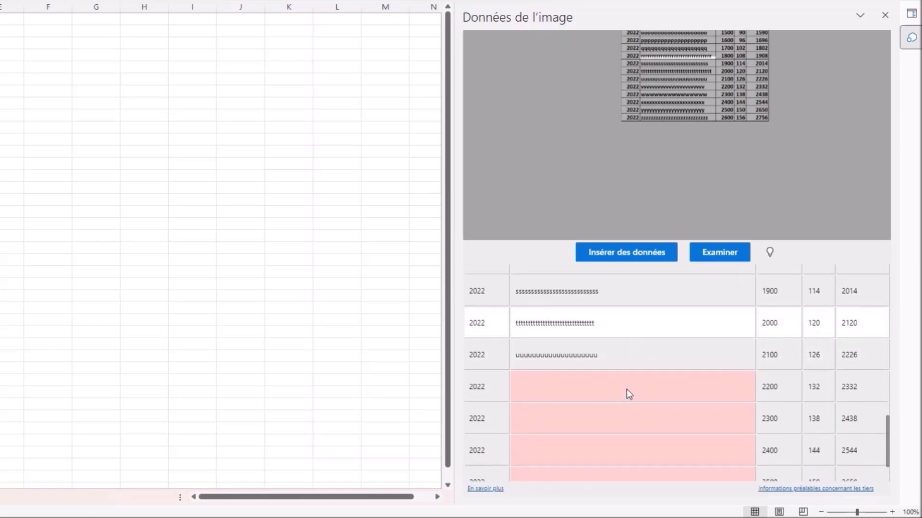
pyautogui.click(549, 353)
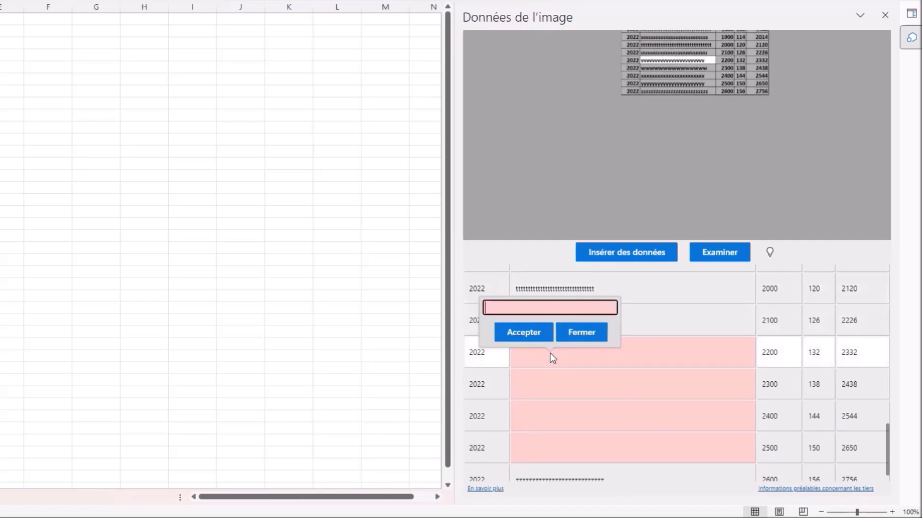
pyautogui.write('vvvvvvvvvvvvvvvvvvvvvvvvv')
pyautogui.click(538, 333)
pyautogui.click(568, 395)
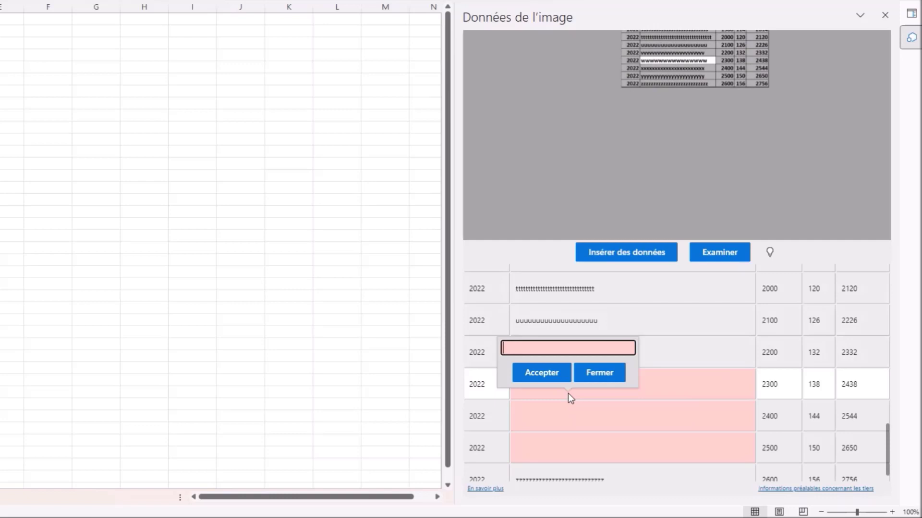
pyautogui.write('wwwwwwwwwwwwwwwwwwwwww')
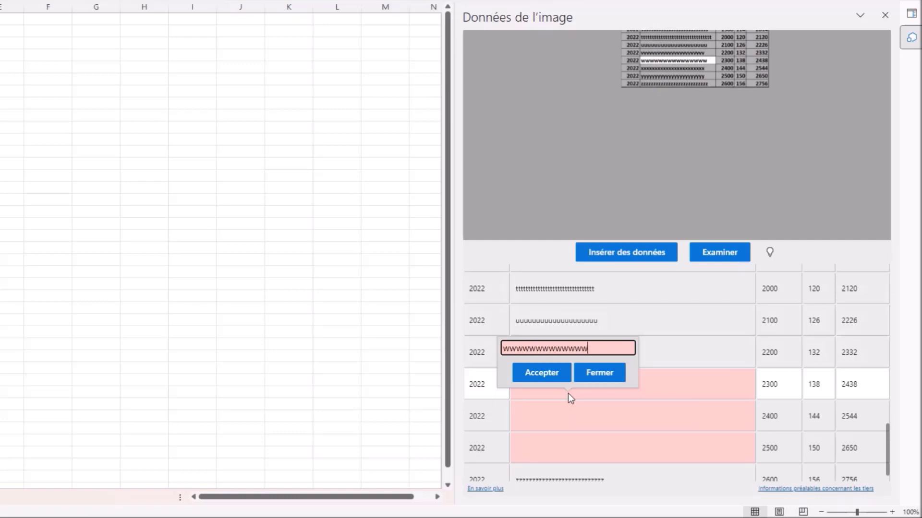
pyautogui.click(557, 378)
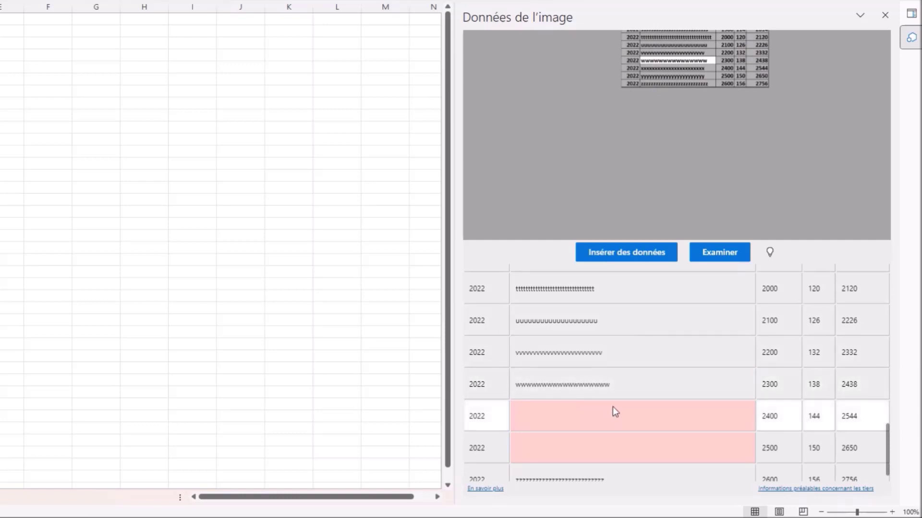
pyautogui.click(609, 408)
pyautogui.click(582, 433)
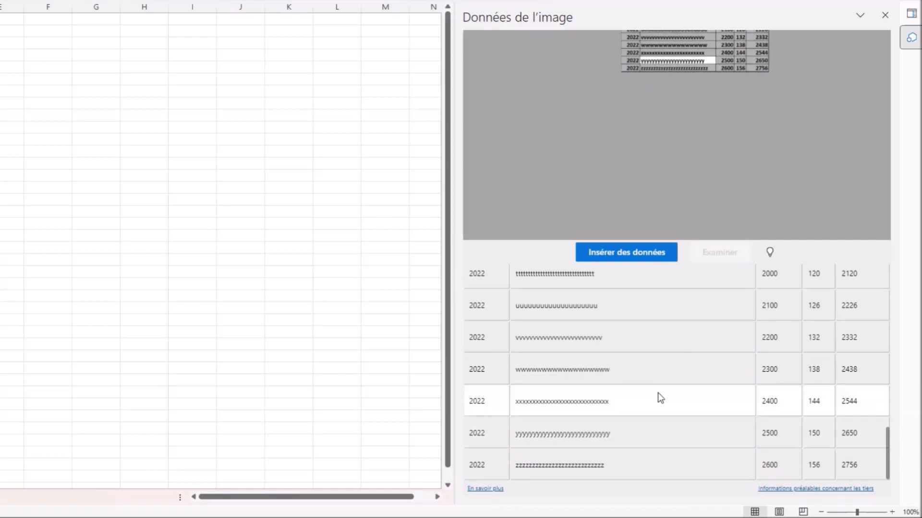
# Step: Review the recognised rows, replace the zeros in the 1500 row's Libellé with a run of the letter "o", and accept the correction
pyautogui.scroll(13, 658, 393)
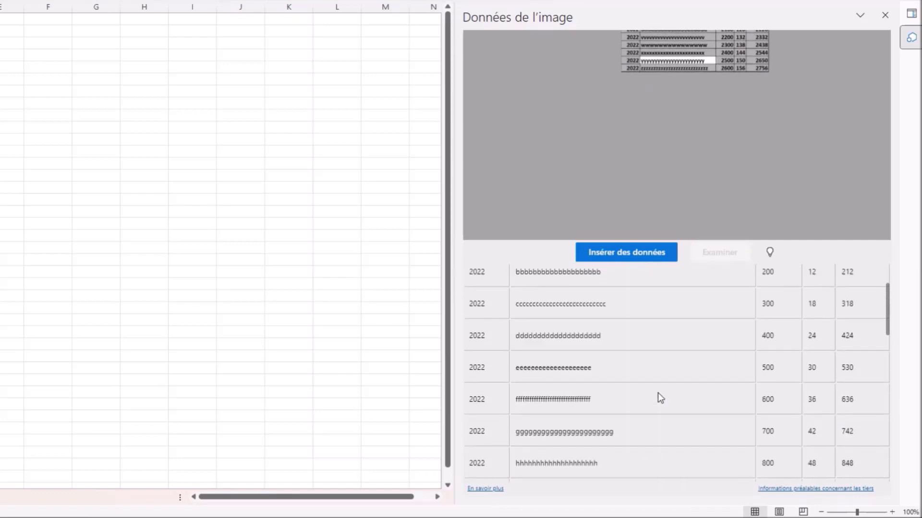
pyautogui.scroll(-15, 676, 386)
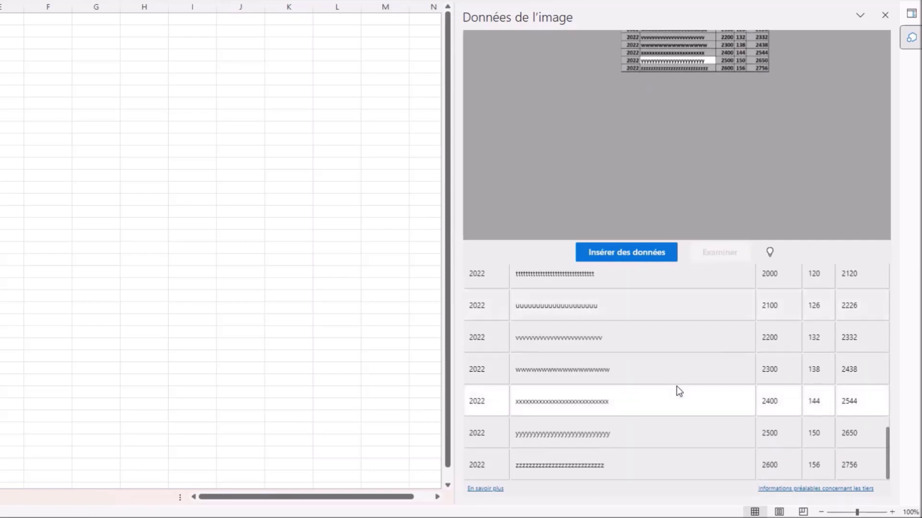
pyautogui.scroll(4, 676, 386)
pyautogui.scroll(2, 676, 386)
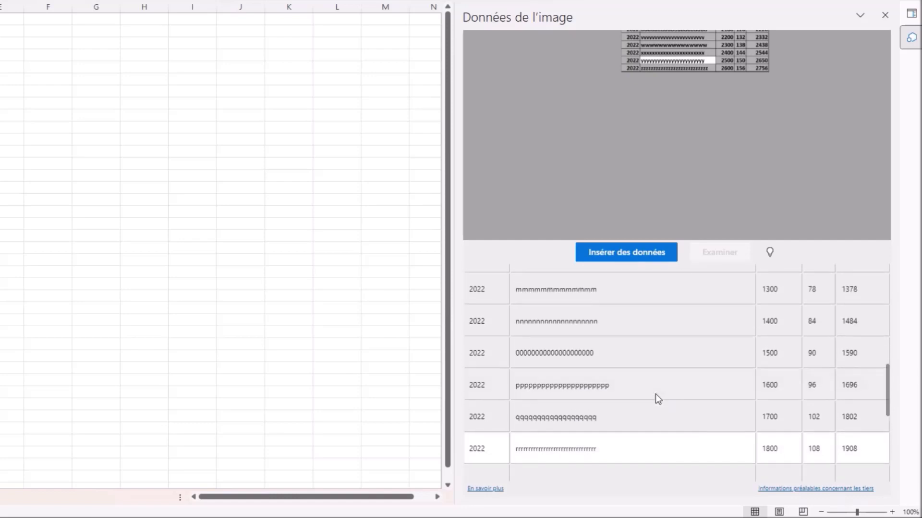
pyautogui.click(606, 358)
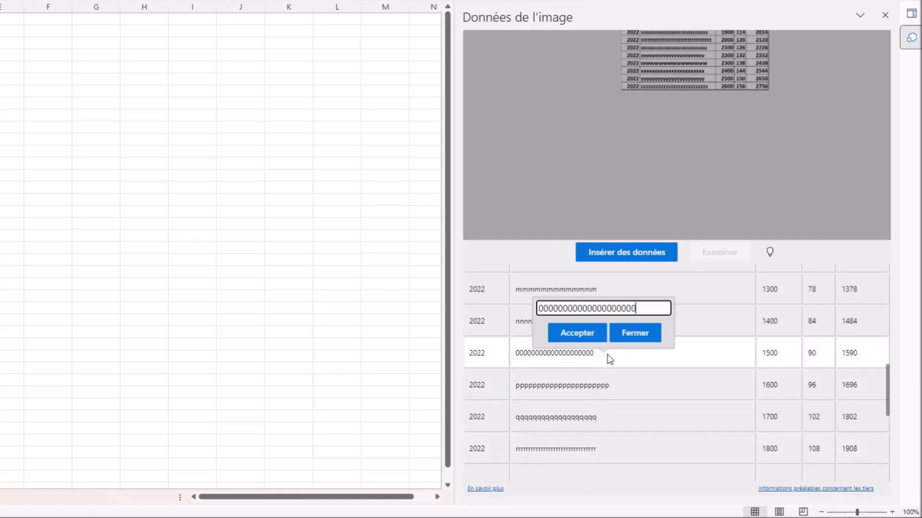
pyautogui.press('BackSpace')
pyautogui.press('BackSpace')
pyautogui.press('BackSpace')
pyautogui.press('BackSpace')
pyautogui.press('BackSpace')
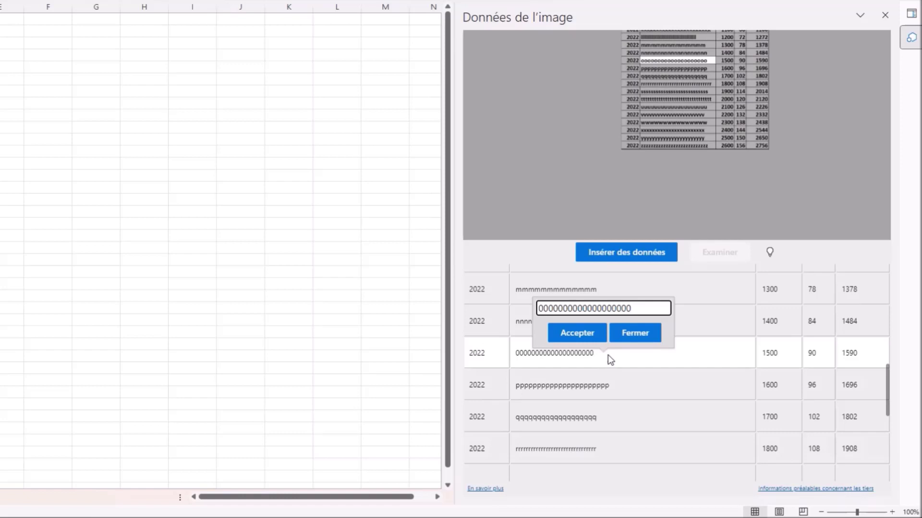
pyautogui.press('BackSpace')
pyautogui.press('BackSpace')
pyautogui.press('BackSpace')
pyautogui.press('BackSpace')
pyautogui.press('BackSpace')
pyautogui.press('BackSpace')
pyautogui.press('BackSpace')
pyautogui.press('BackSpace')
pyautogui.press('BackSpace')
pyautogui.press('BackSpace')
pyautogui.press('BackSpace')
pyautogui.press('BackSpace')
pyautogui.press('BackSpace')
pyautogui.press('BackSpace')
pyautogui.press('BackSpace')
pyautogui.write('oooooooooooooooooooo')
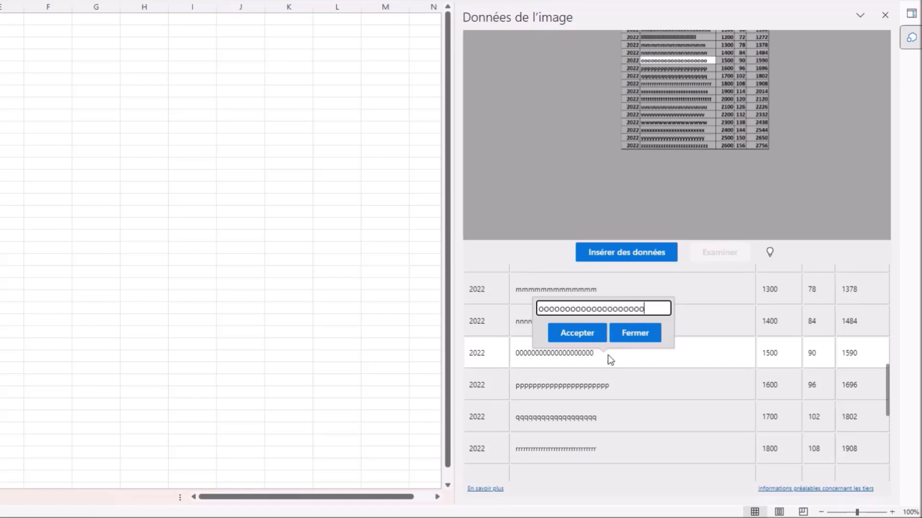
pyautogui.click(580, 332)
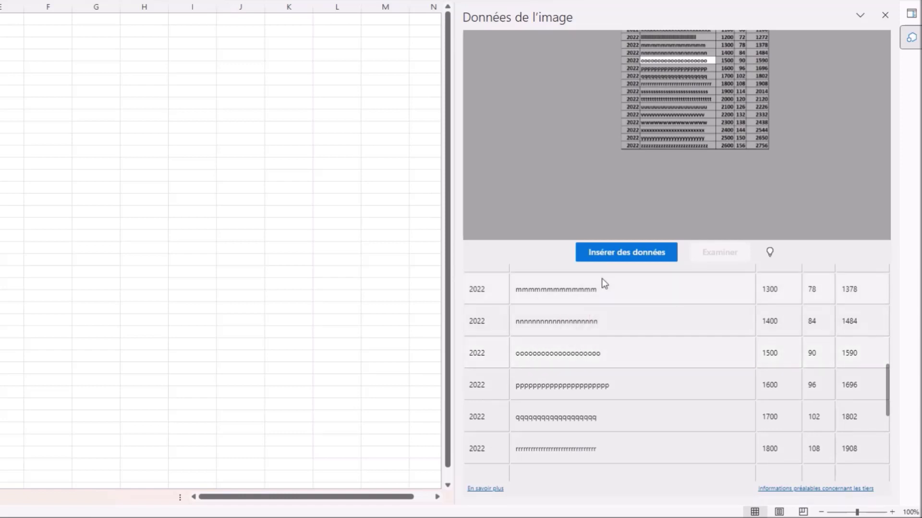
# Step: Insert the reviewed image data into sheet Feuil1, confirming the insertion, and widen column B
pyautogui.click(631, 259)
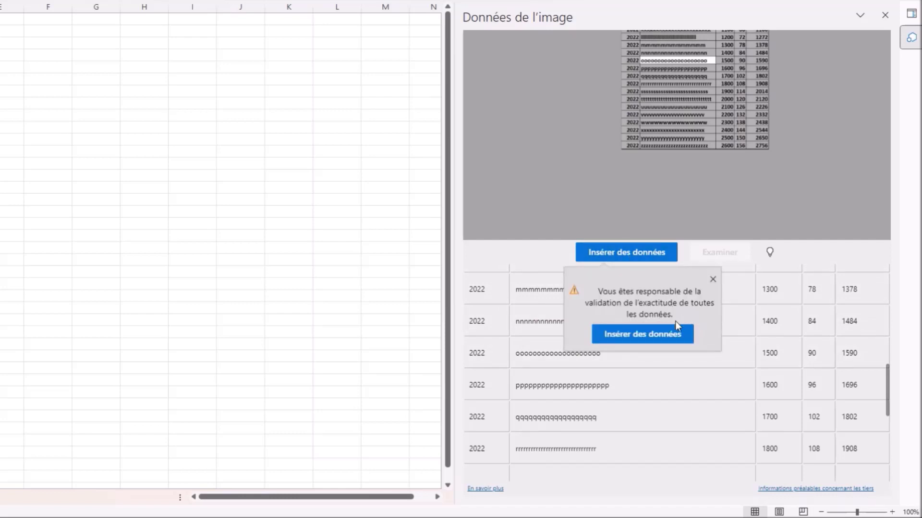
pyautogui.click(656, 339)
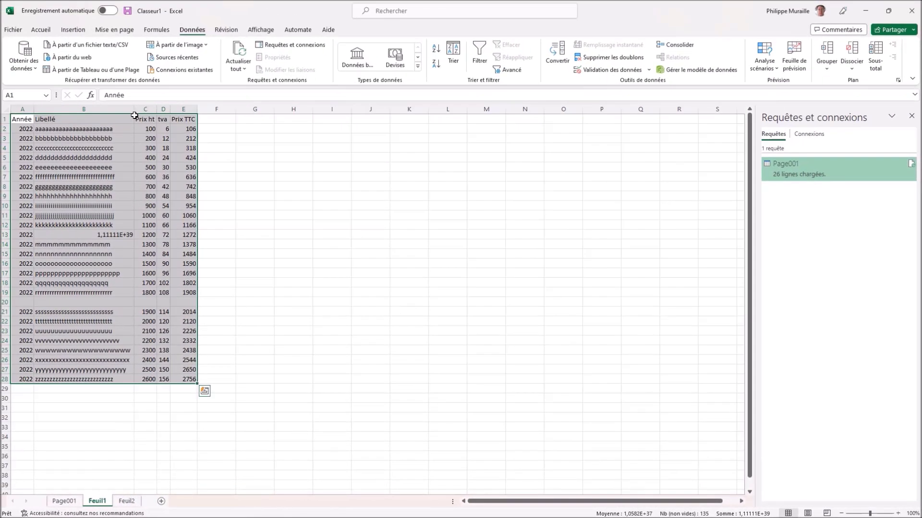
pyautogui.moveTo(135, 116); pyautogui.dragTo(190, 111)
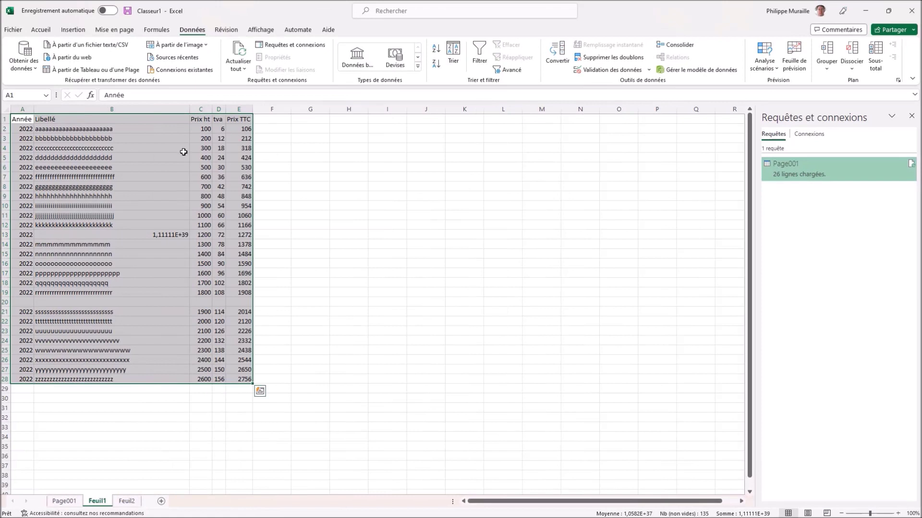
# Step: Replace the misread number in cell B13 with a run of the letter "l", and delete the empty row 20
pyautogui.click(101, 235)
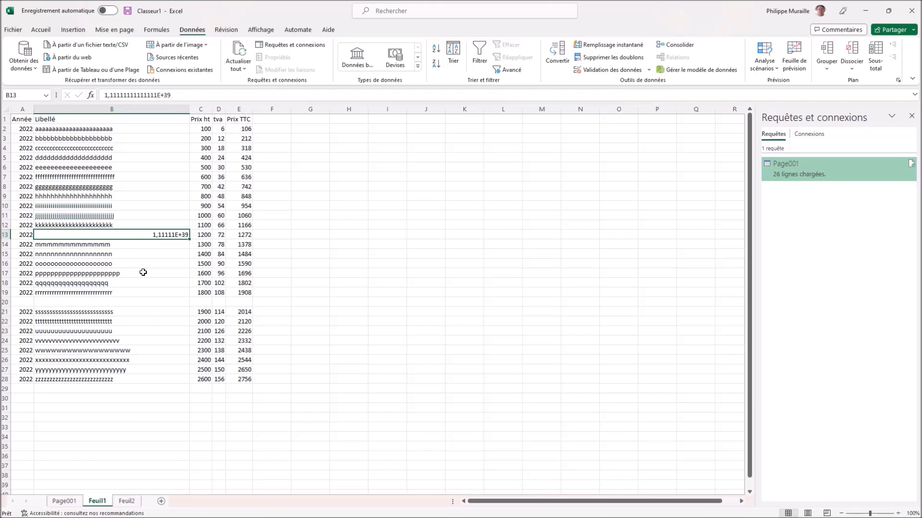
pyautogui.doubleClick(99, 237)
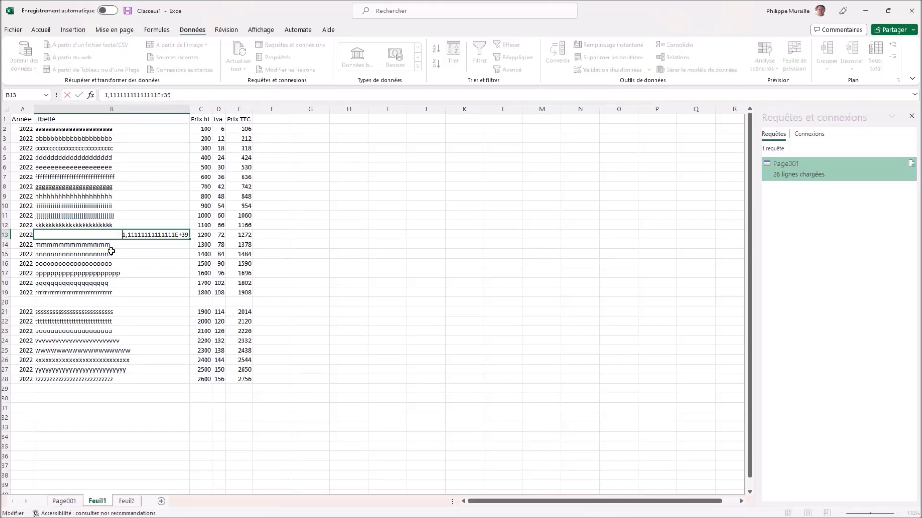
pyautogui.press('Delete')
pyautogui.press('Delete')
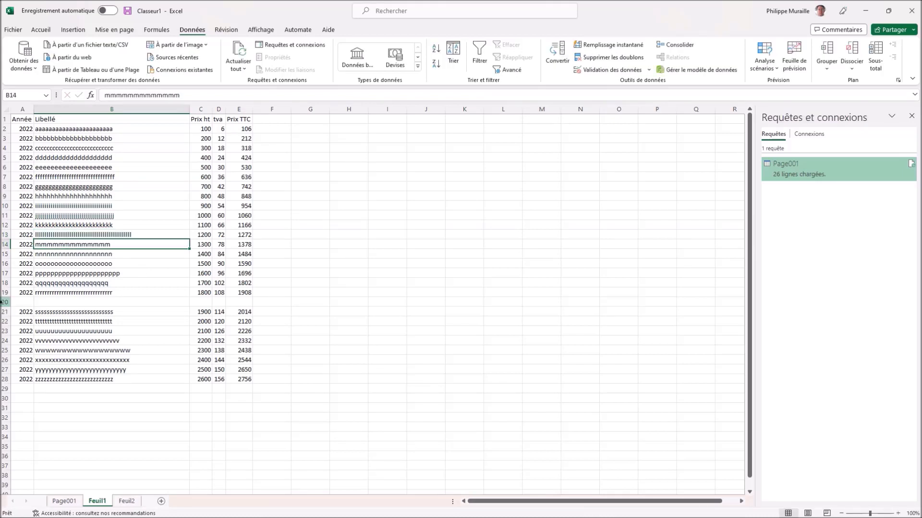
pyautogui.rightClick(1, 301)
pyautogui.click(28, 410)
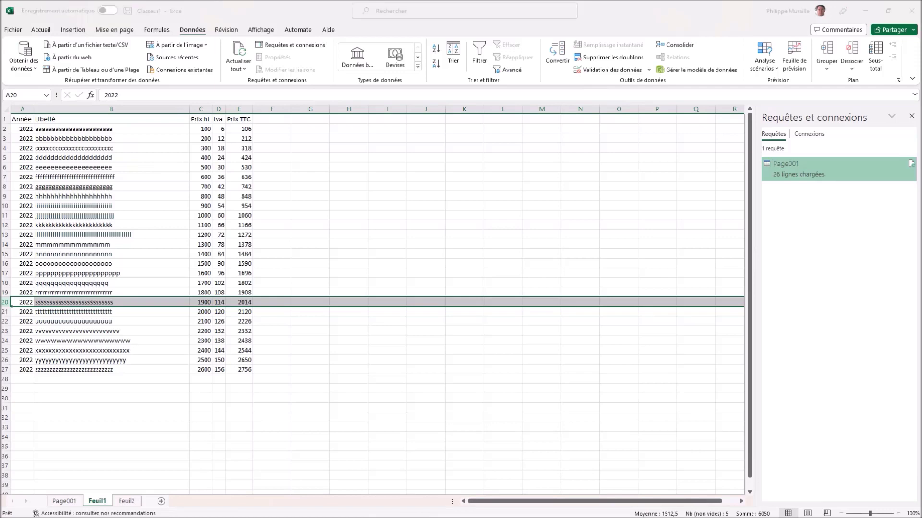
# Step: Switch to the image testexceljpg.jpg, compare its table with the one on Feuil1, and close the image
pyautogui.hotkey('alt', 'Tab')
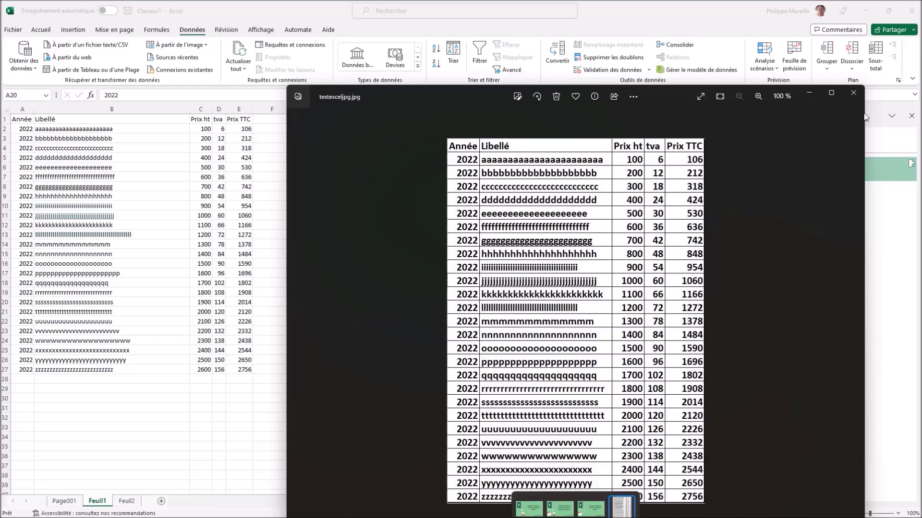
pyautogui.click(853, 93)
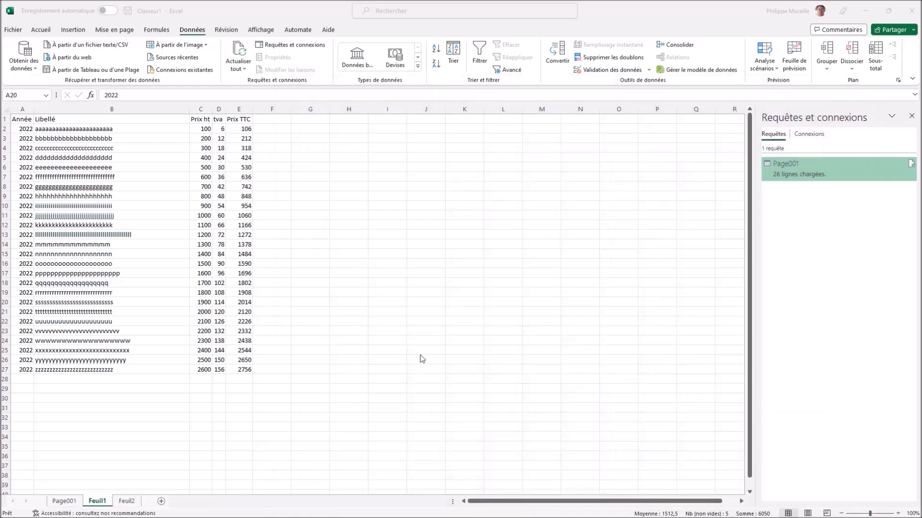